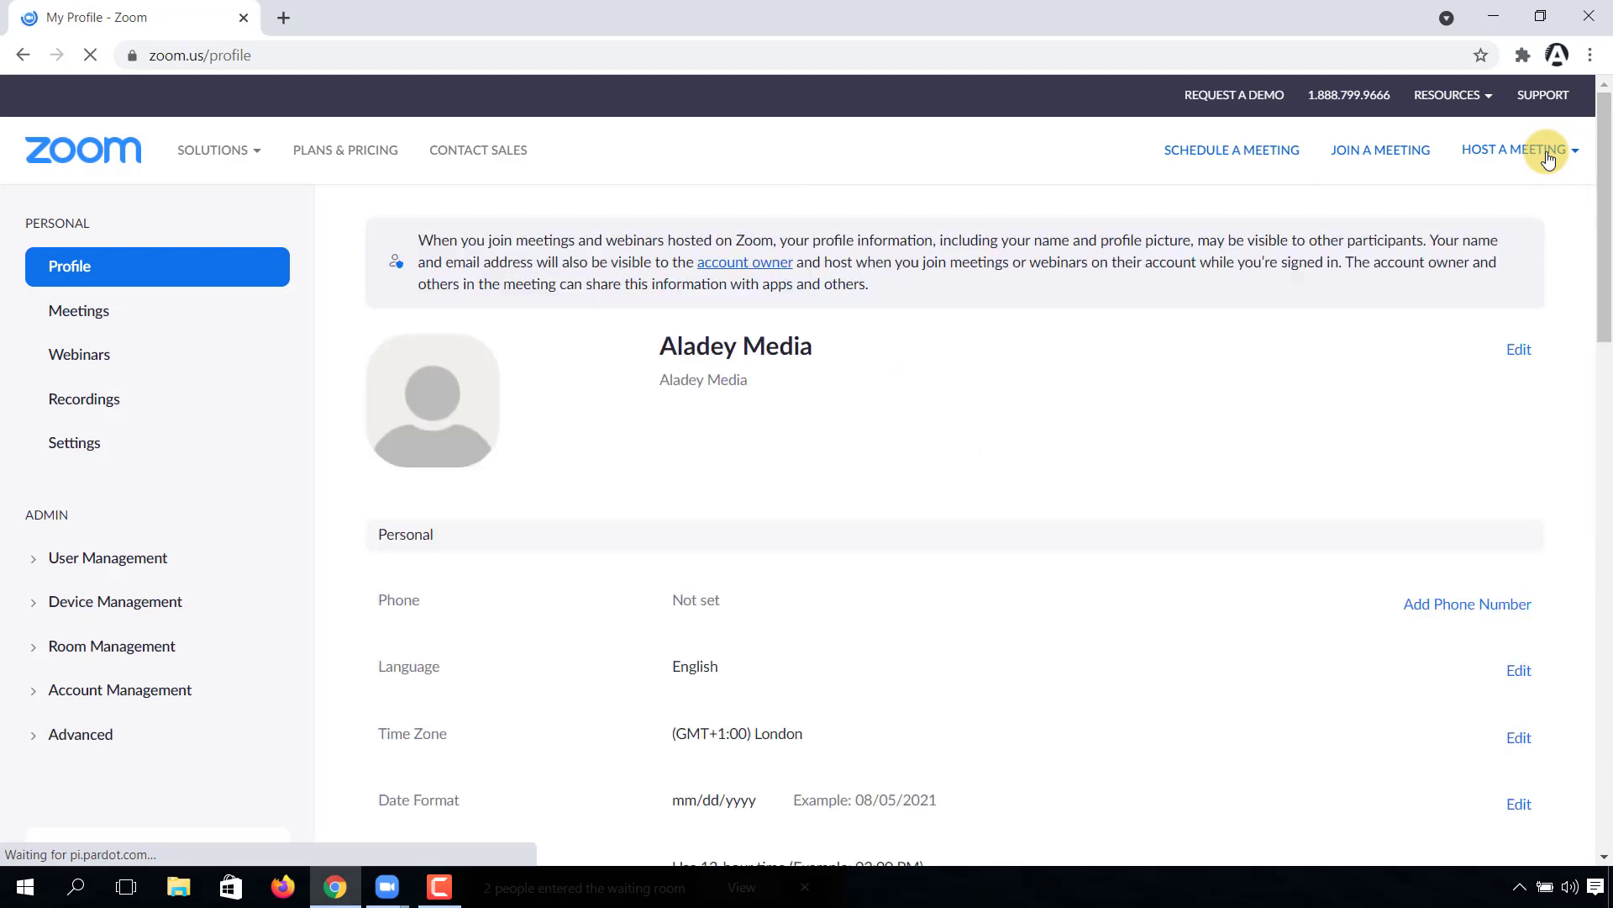
Start scheduling a new meeting with the topic "Meeting" and the description "meeting".
left_click(1180, 151)
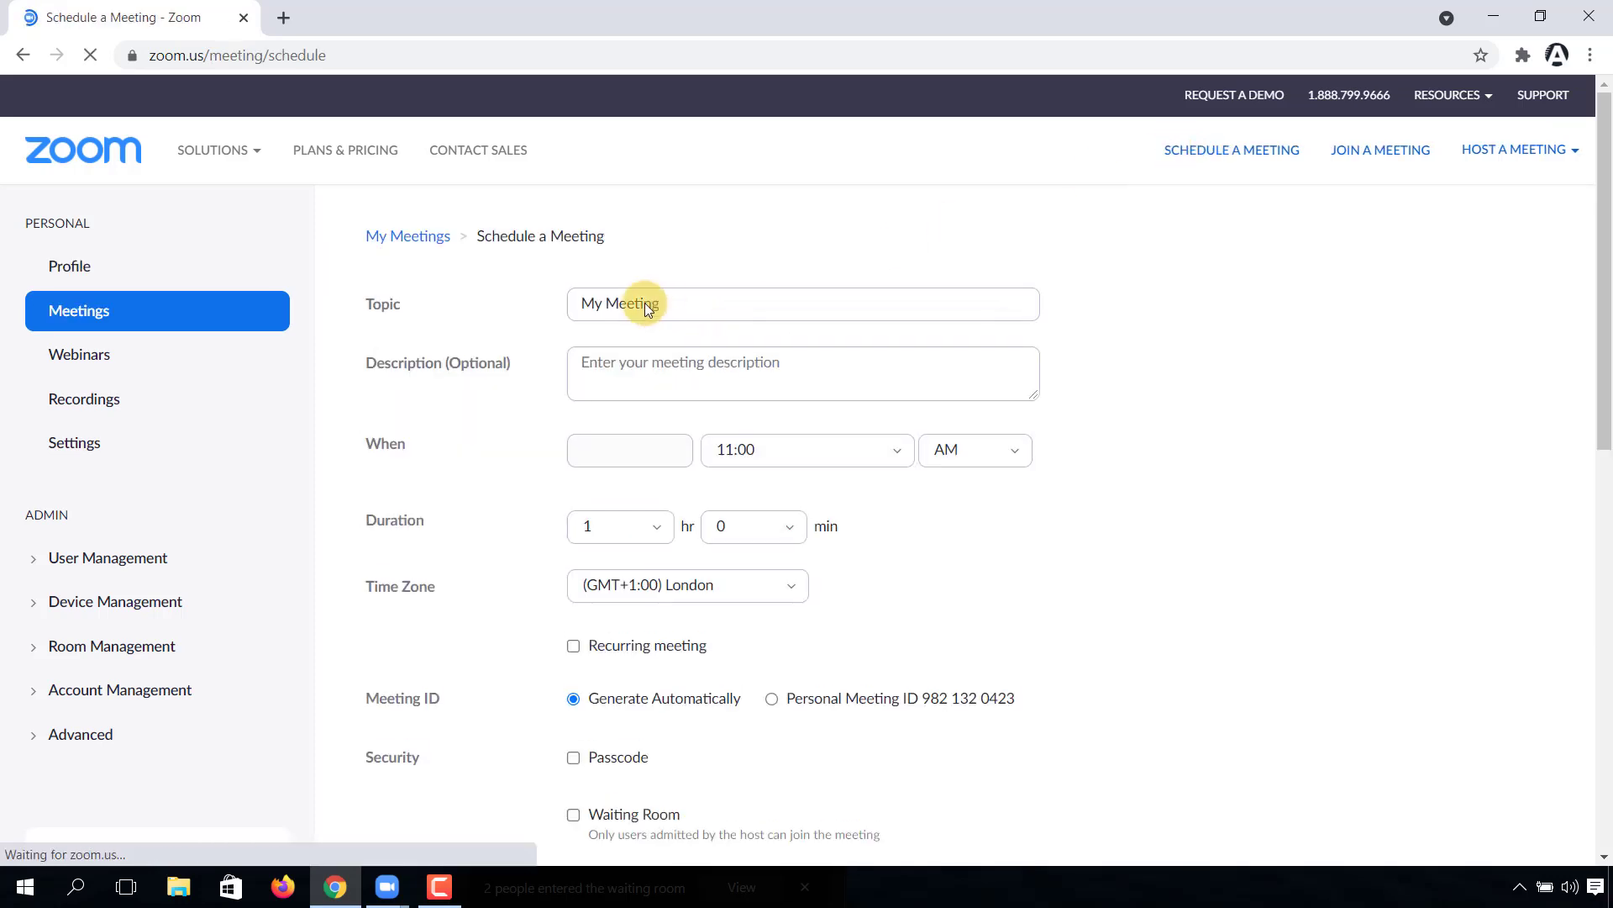
triple_click(672, 304)
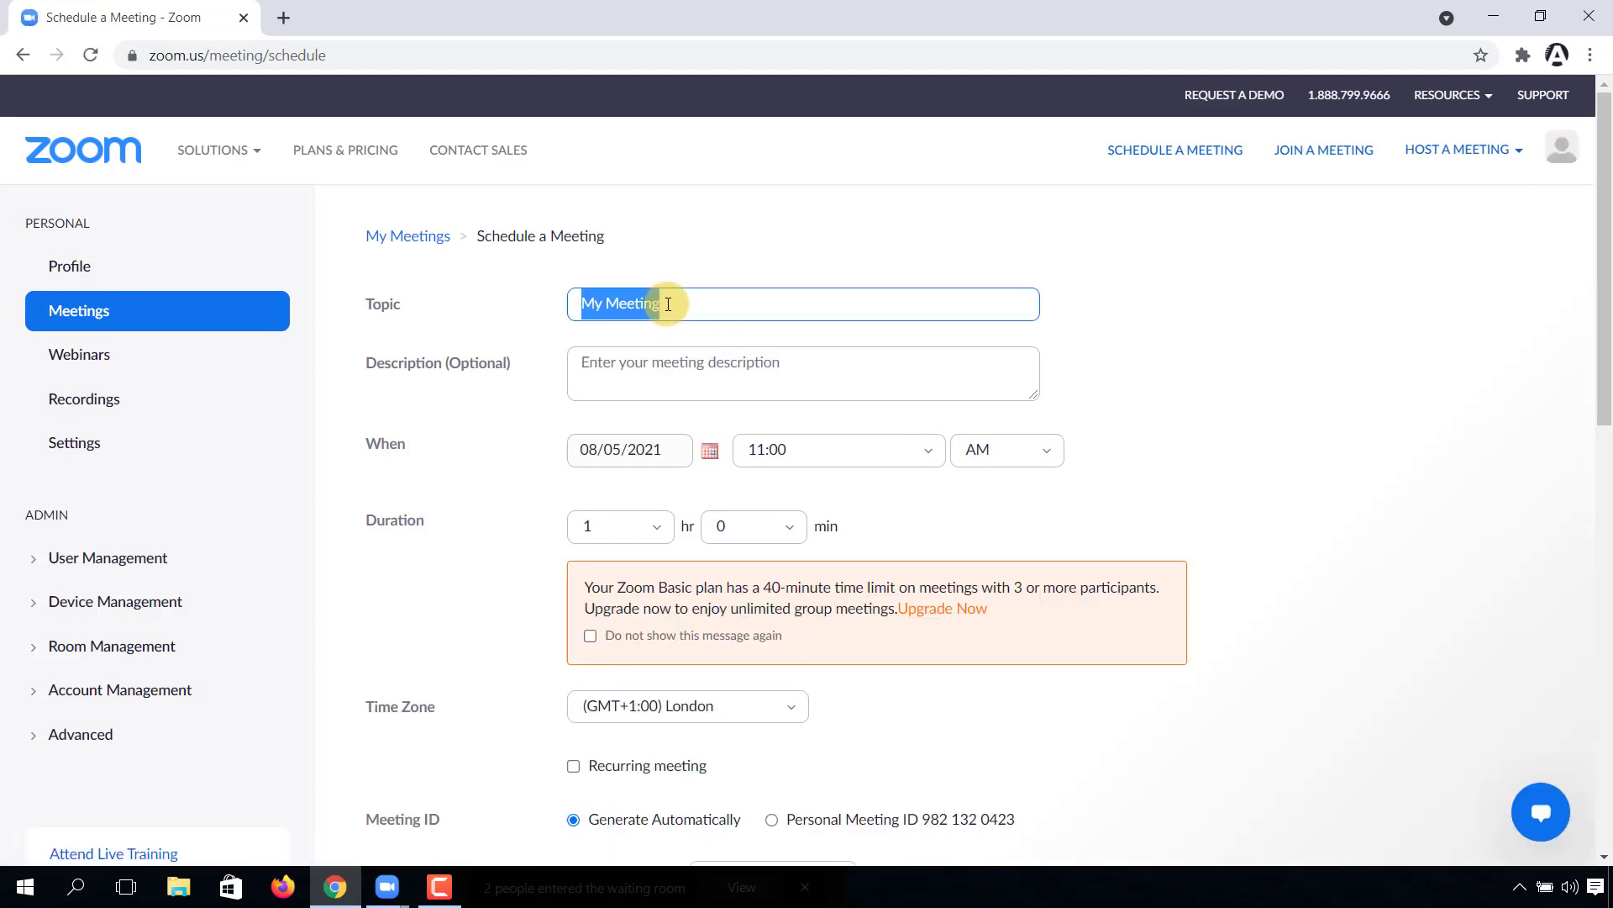
left_click(611, 302)
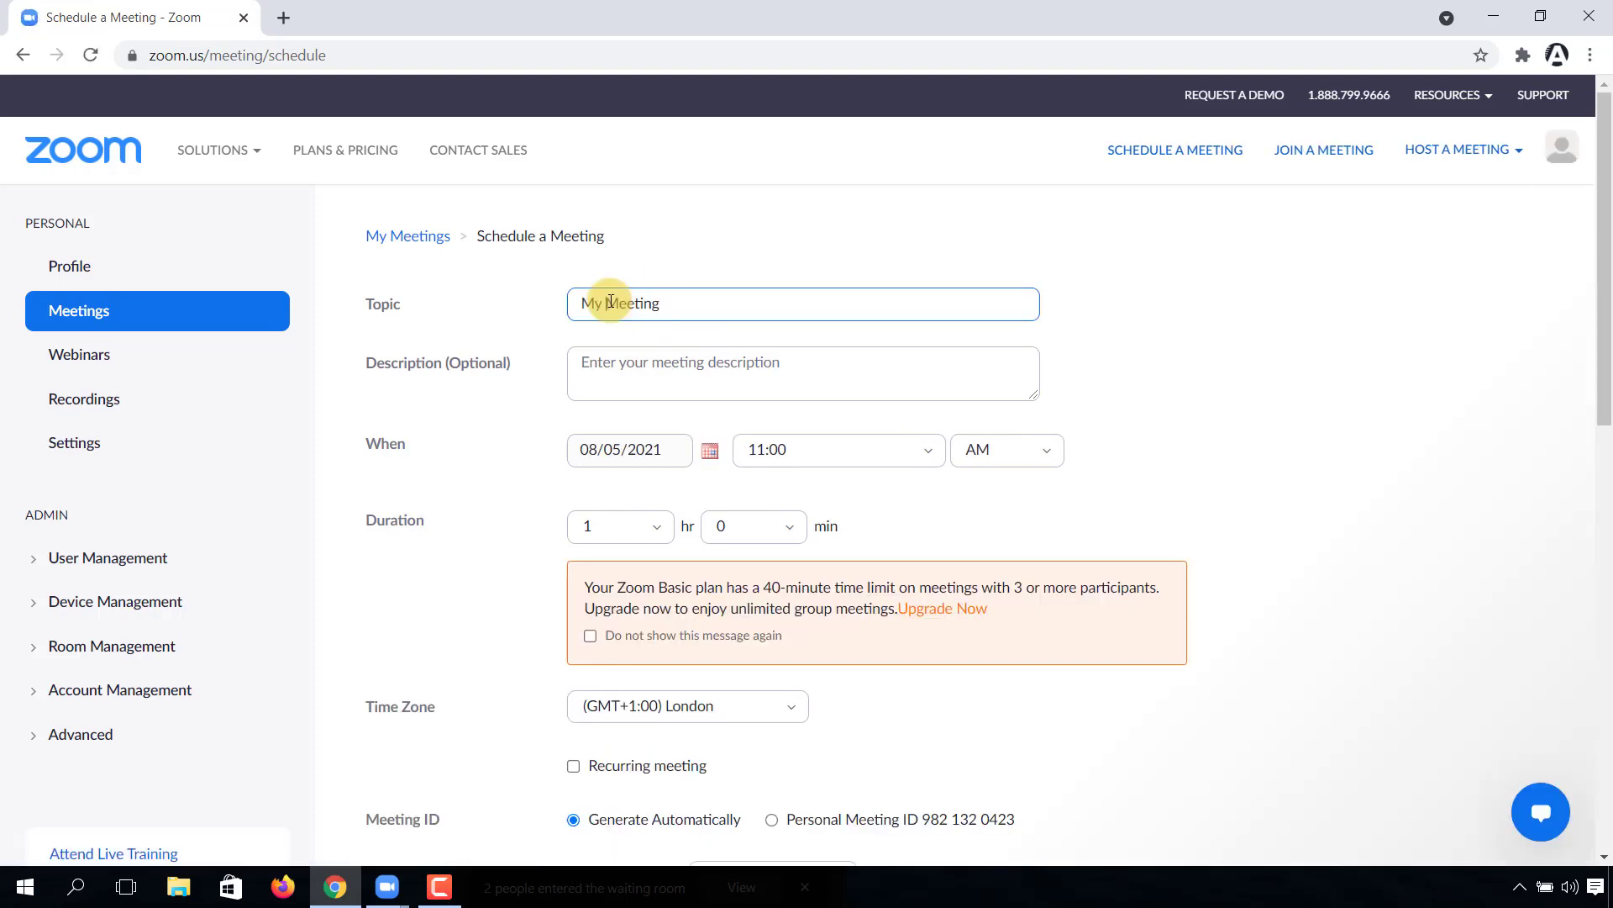
left_click(491, 278)
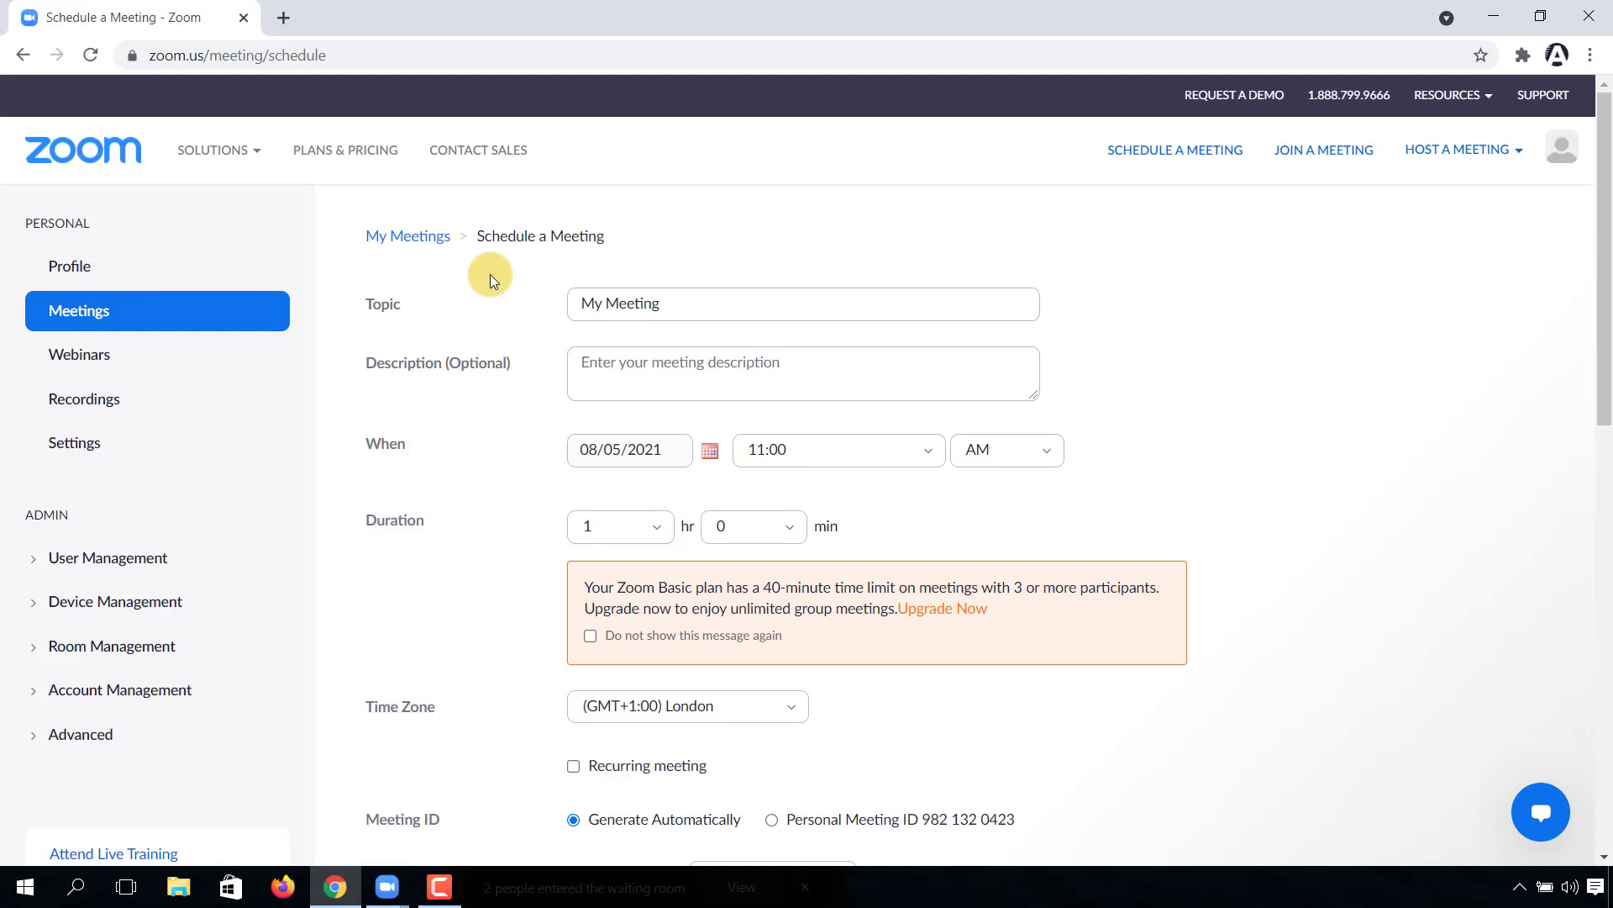
left_click(611, 302)
key("BackSpace")
key("BackSpace")
key("BackSpace")
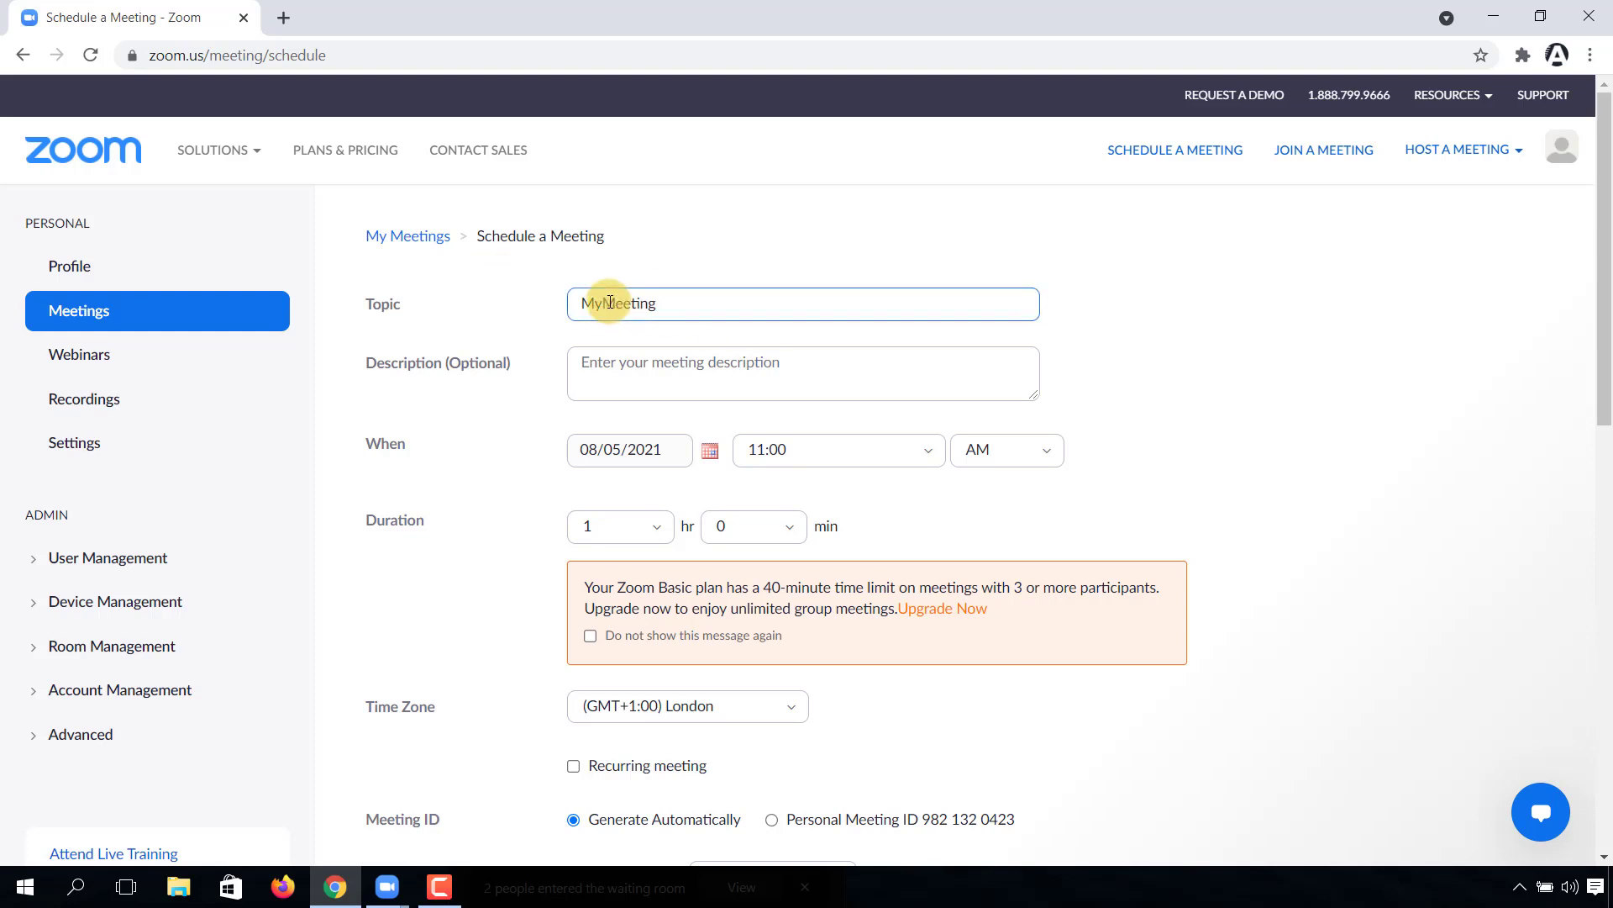
left_click(598, 347)
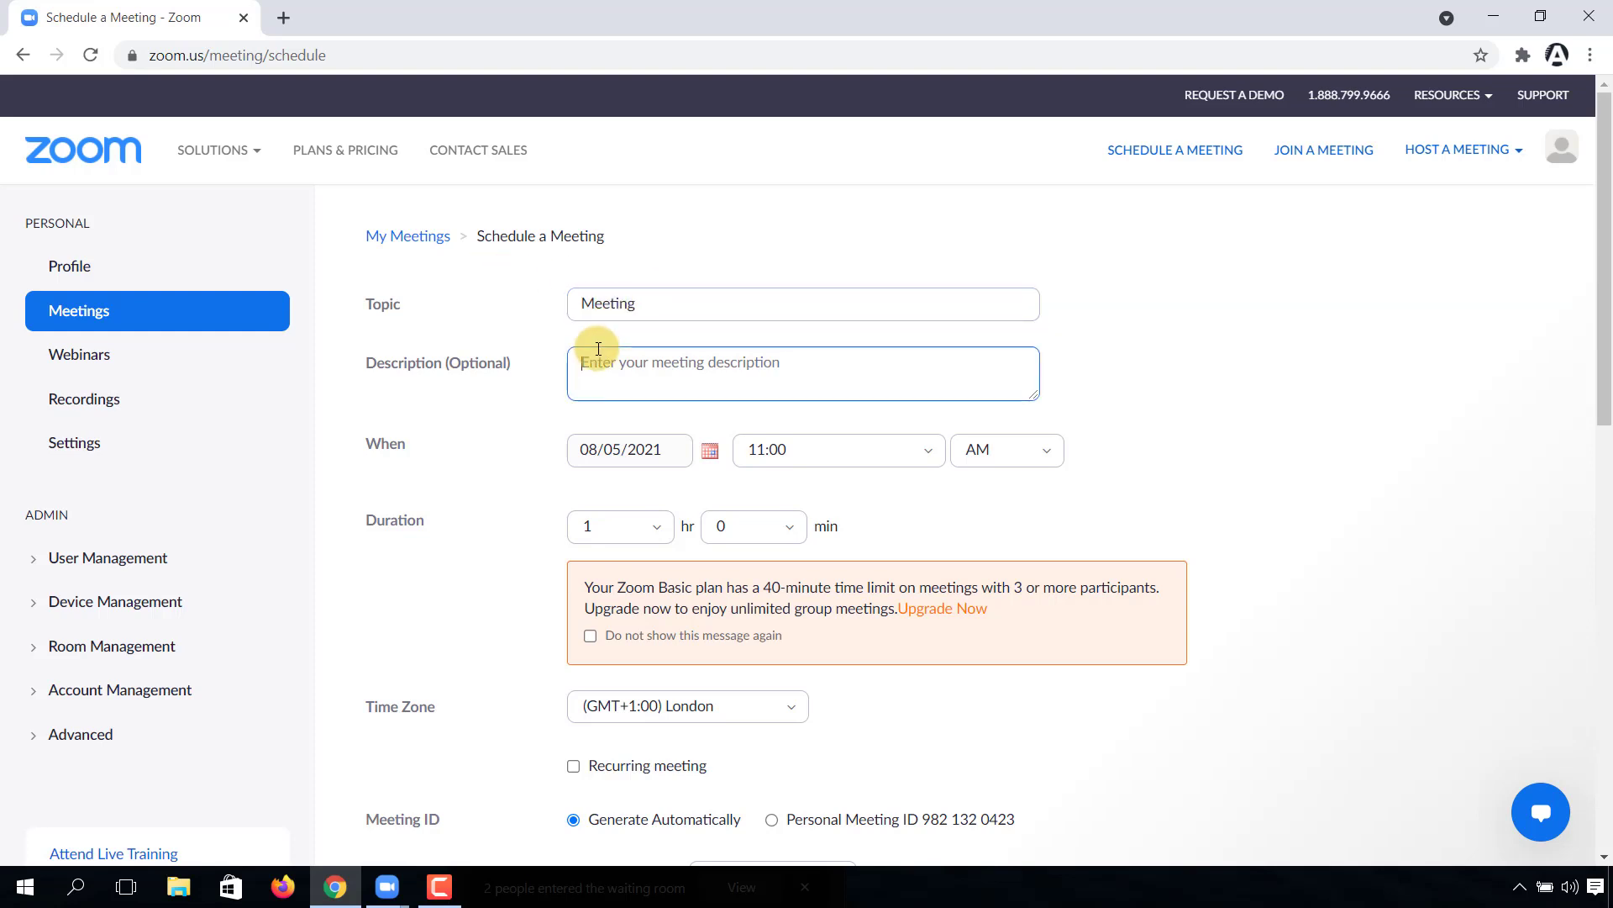
type("meeting")
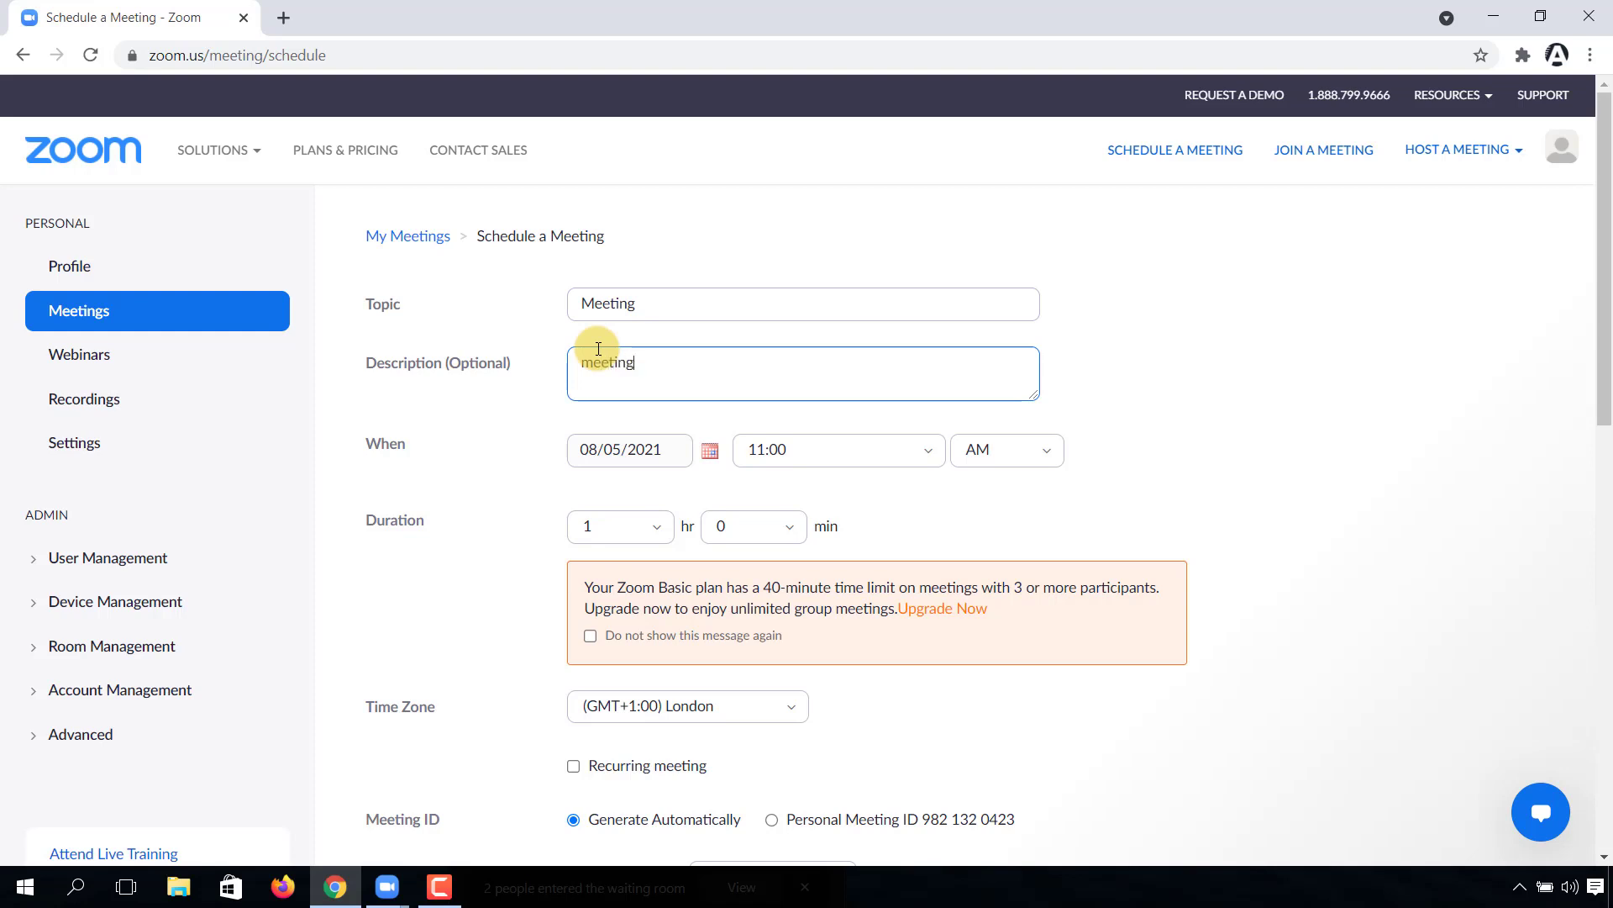
Set the meeting date to 08/06/2021 and its duration to 0 hr 30 min.
left_click(710, 454)
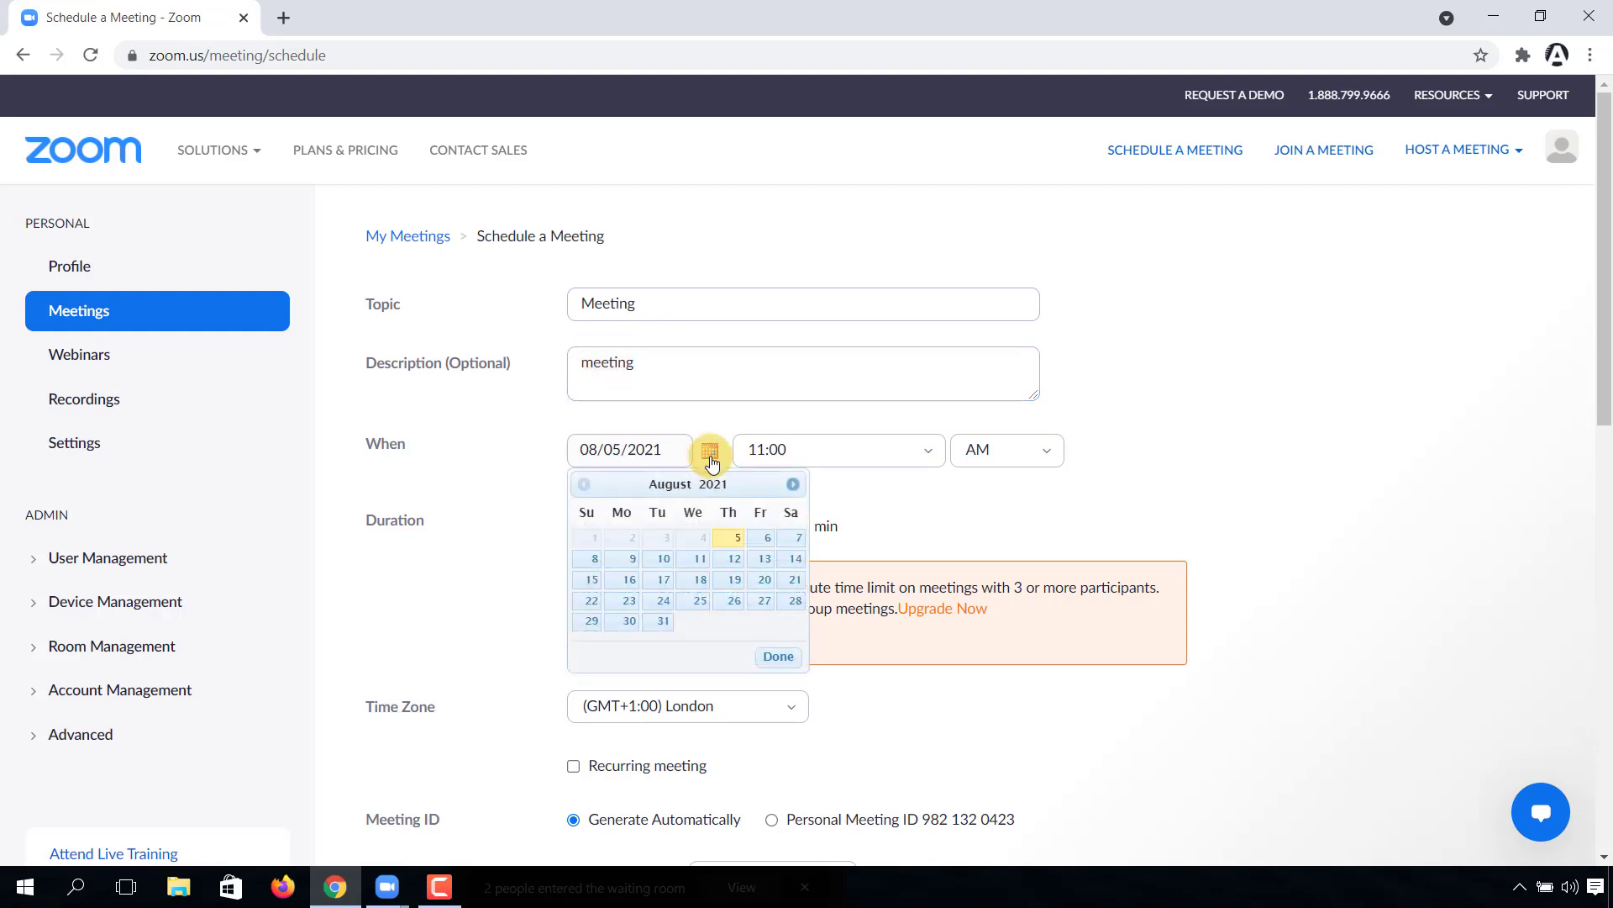
left_click(767, 545)
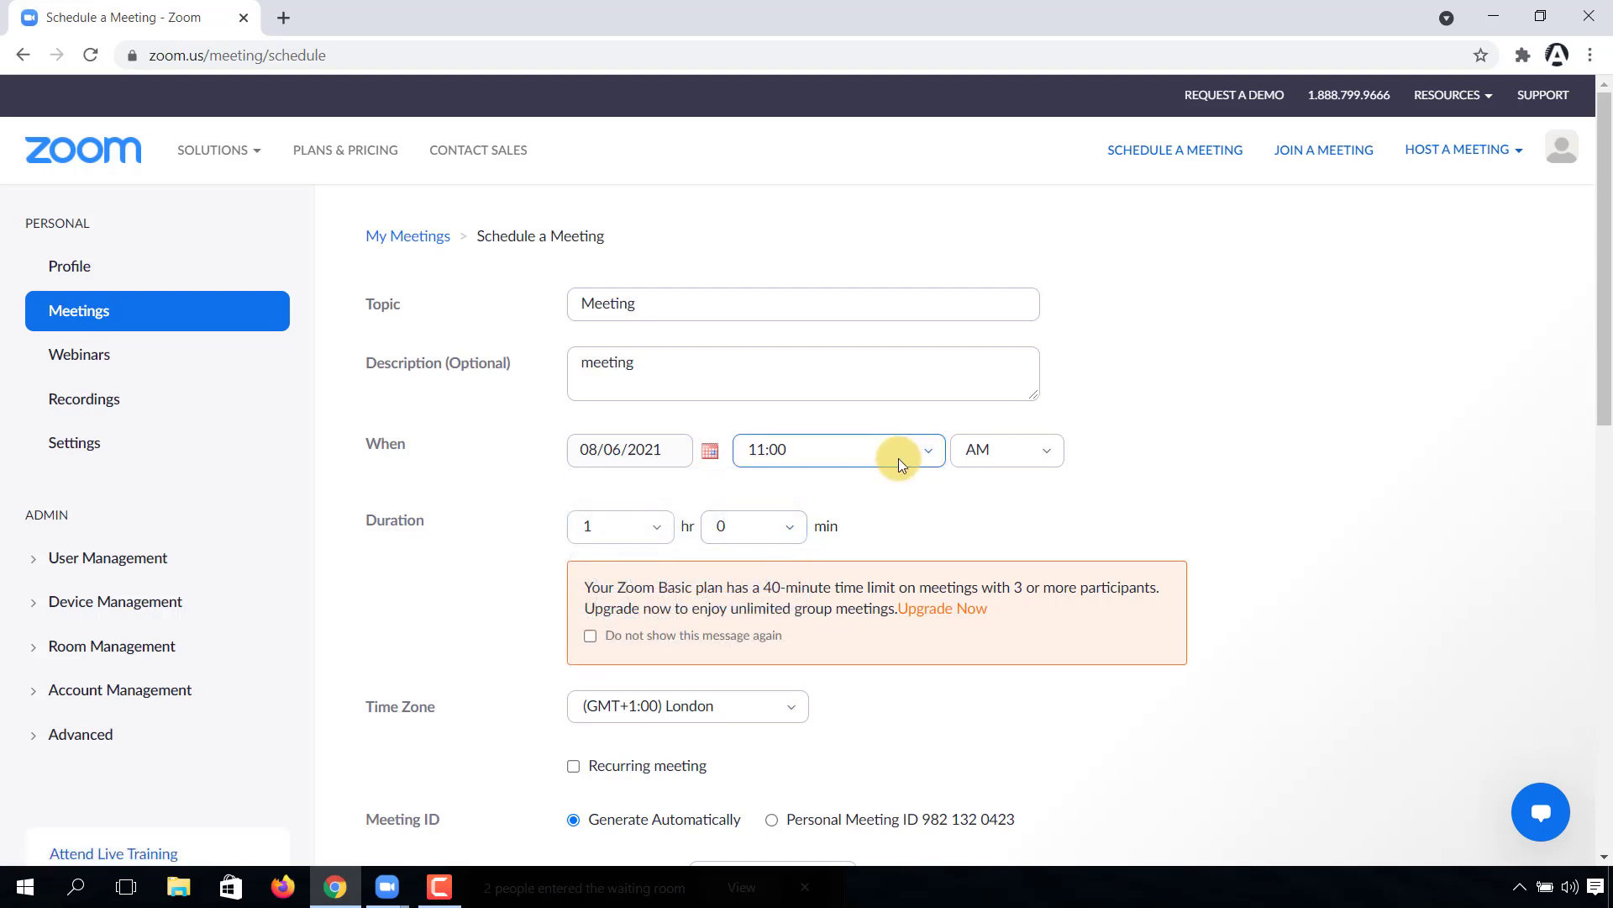
left_click(658, 528)
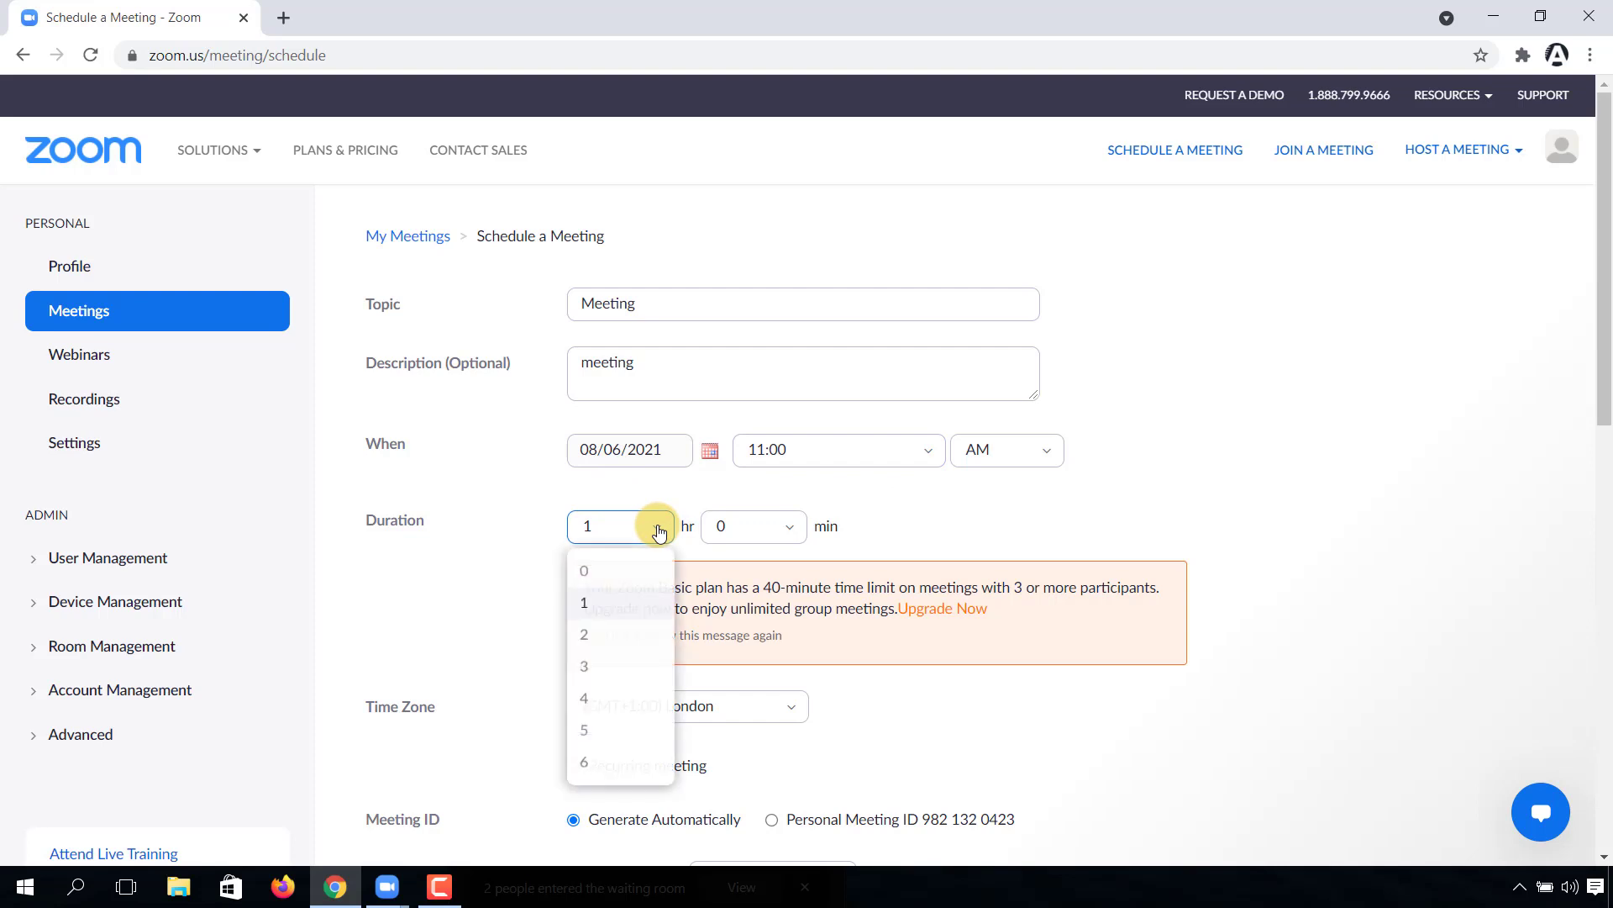
left_click(611, 570)
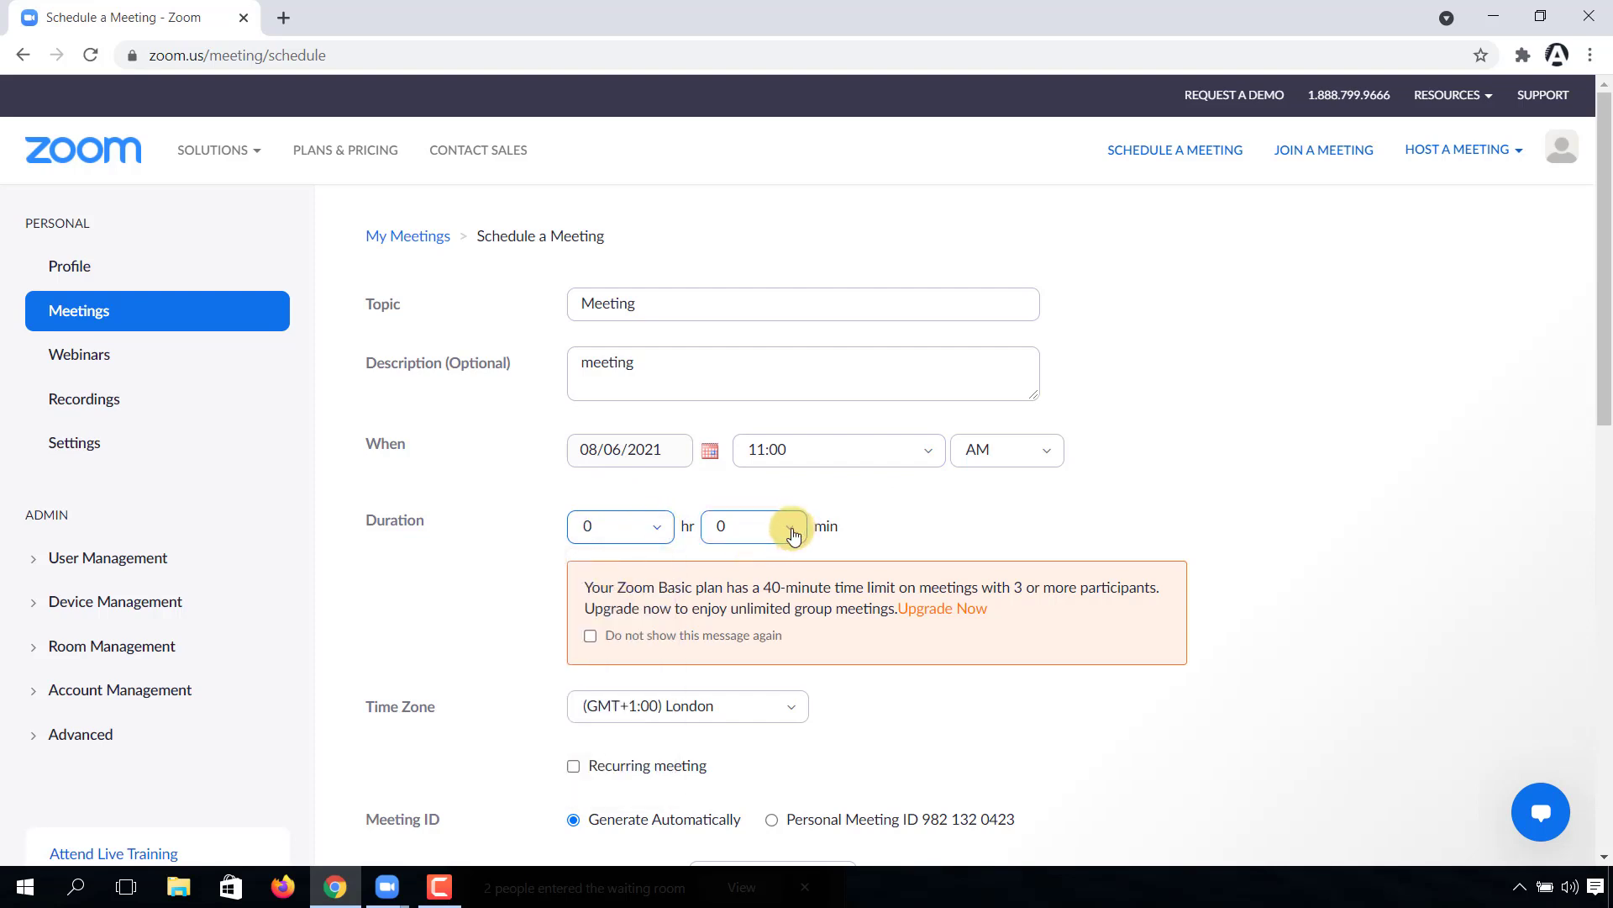
left_click(793, 535)
left_click(730, 640)
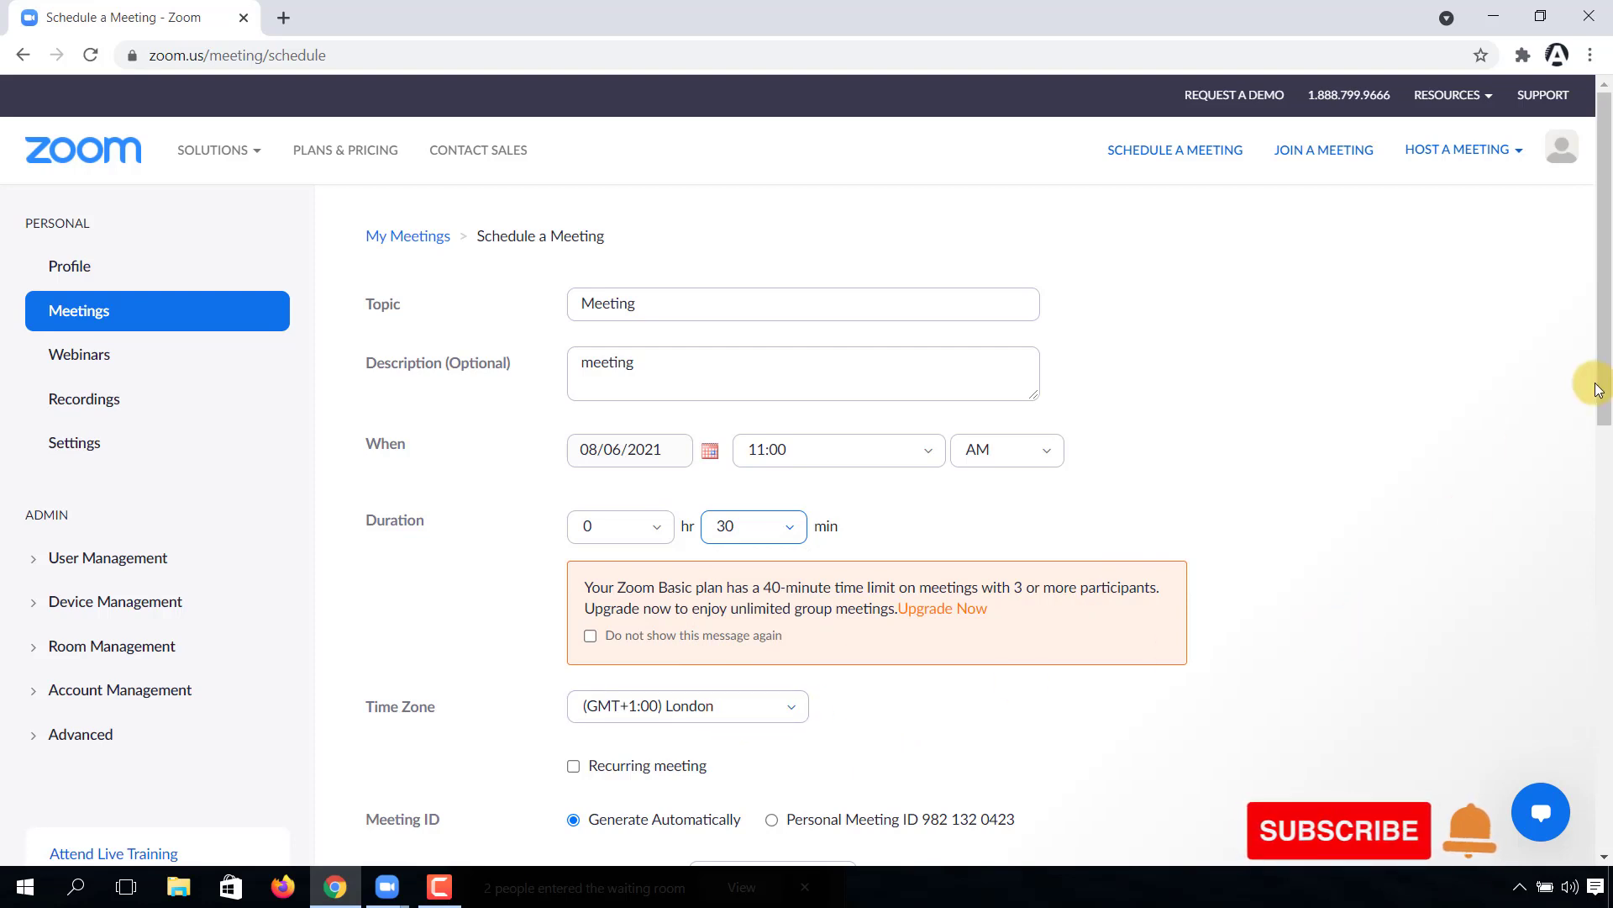
Enable the Waiting Room in the security settings of the meeting being scheduled.
left_click_drag(1595, 385, 1595, 502)
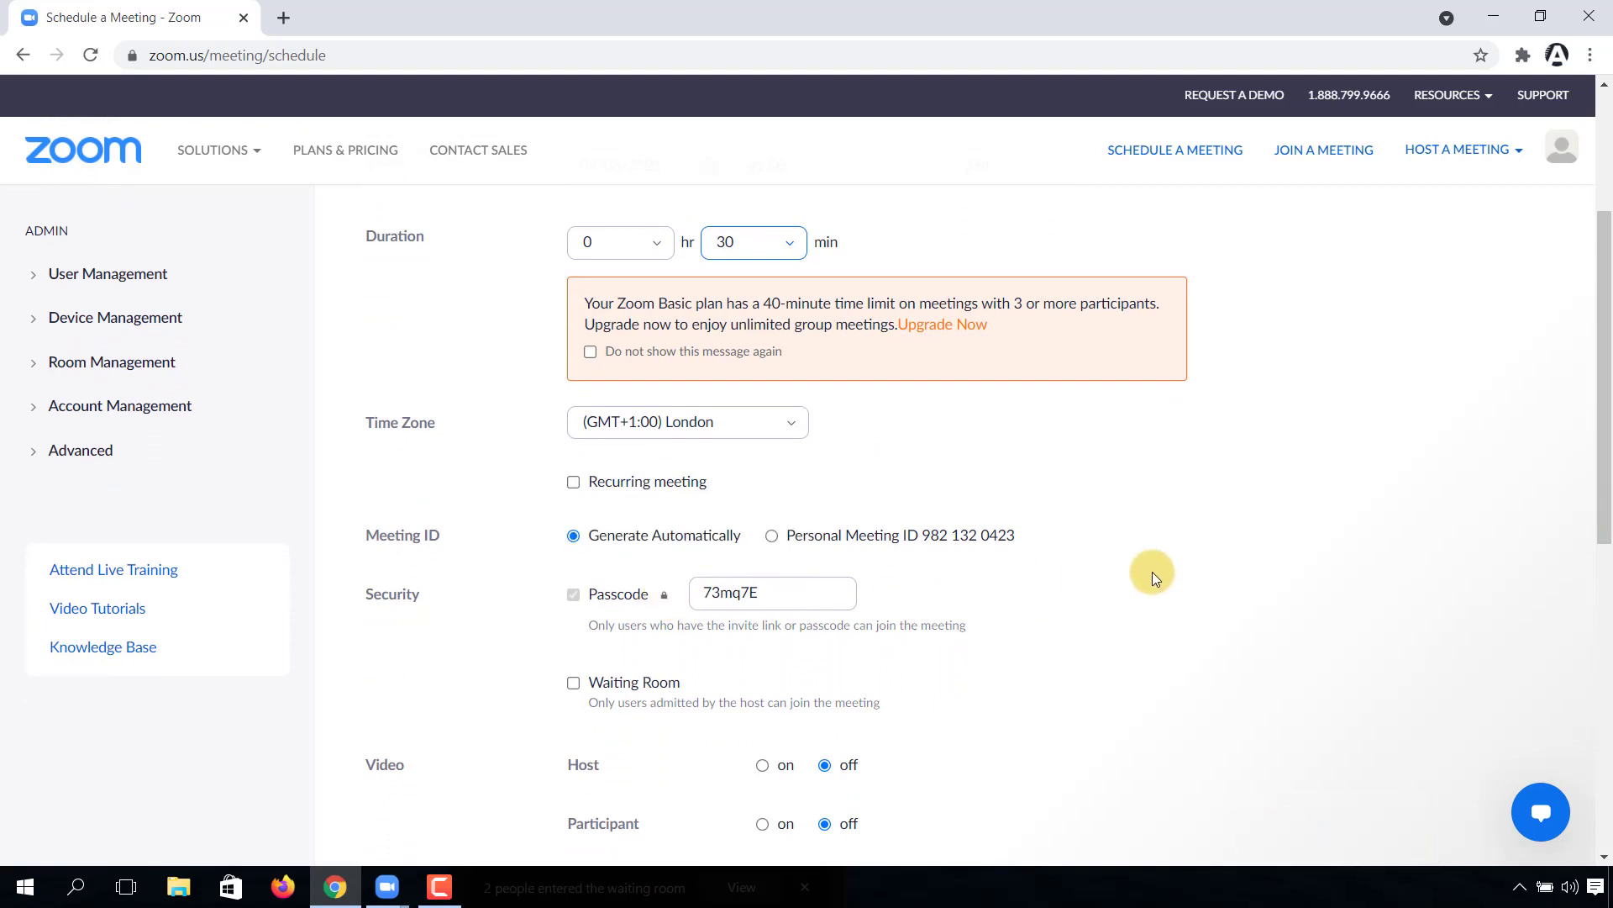
left_click_drag(1605, 468, 1603, 455)
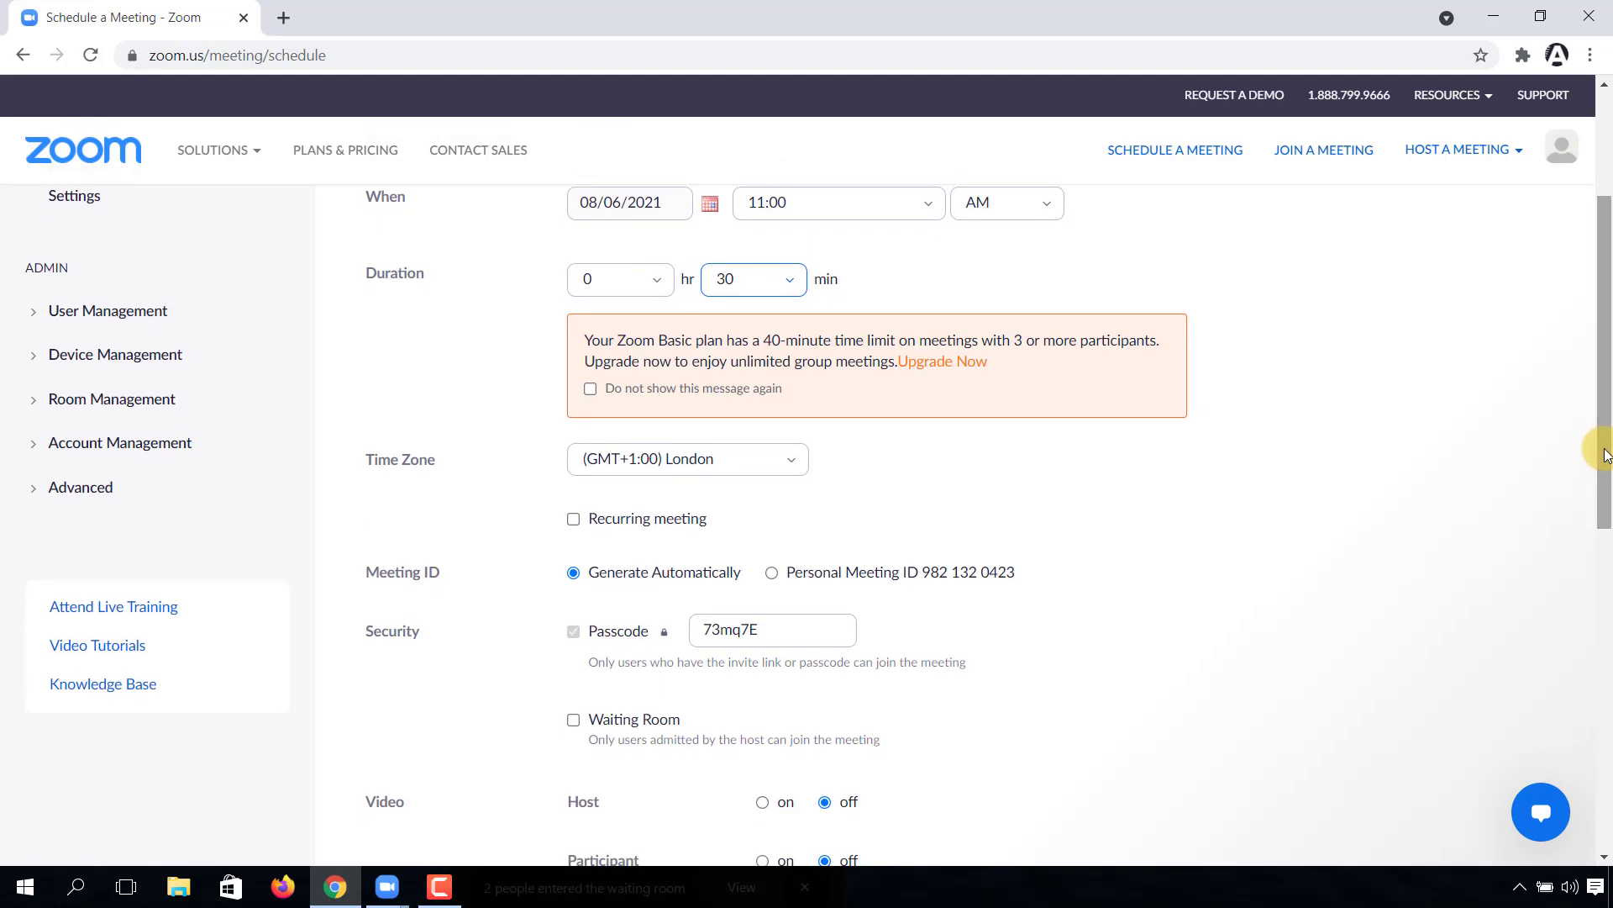
left_click(574, 722)
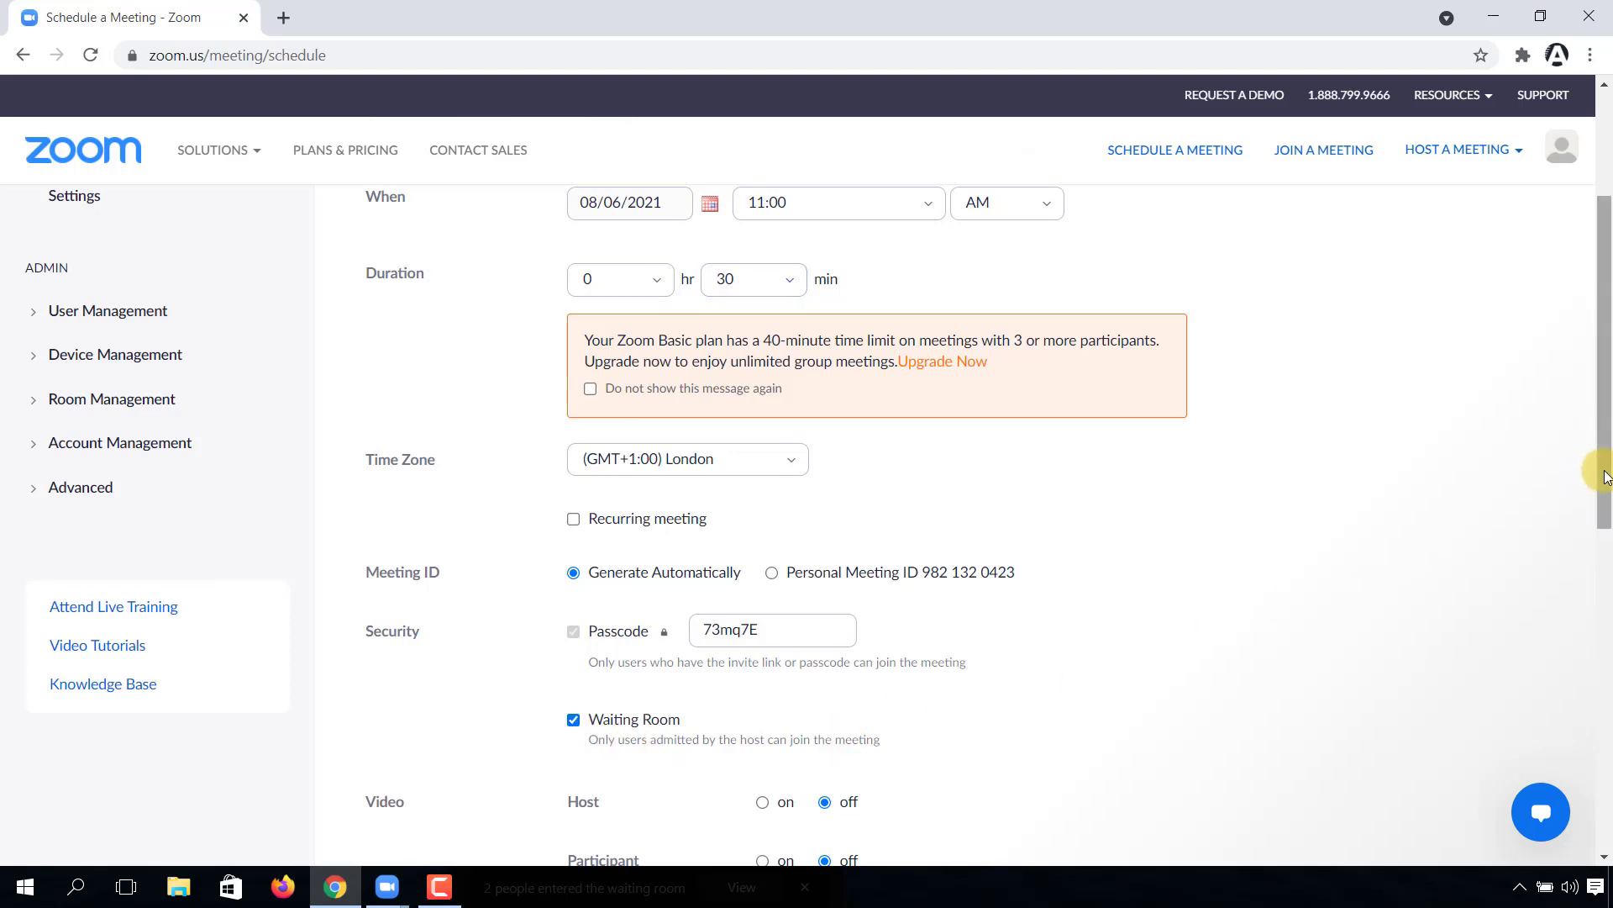
Enable muting participants upon entry in the meeting options and save the scheduled meeting.
left_click_drag(1605, 477, 1588, 602)
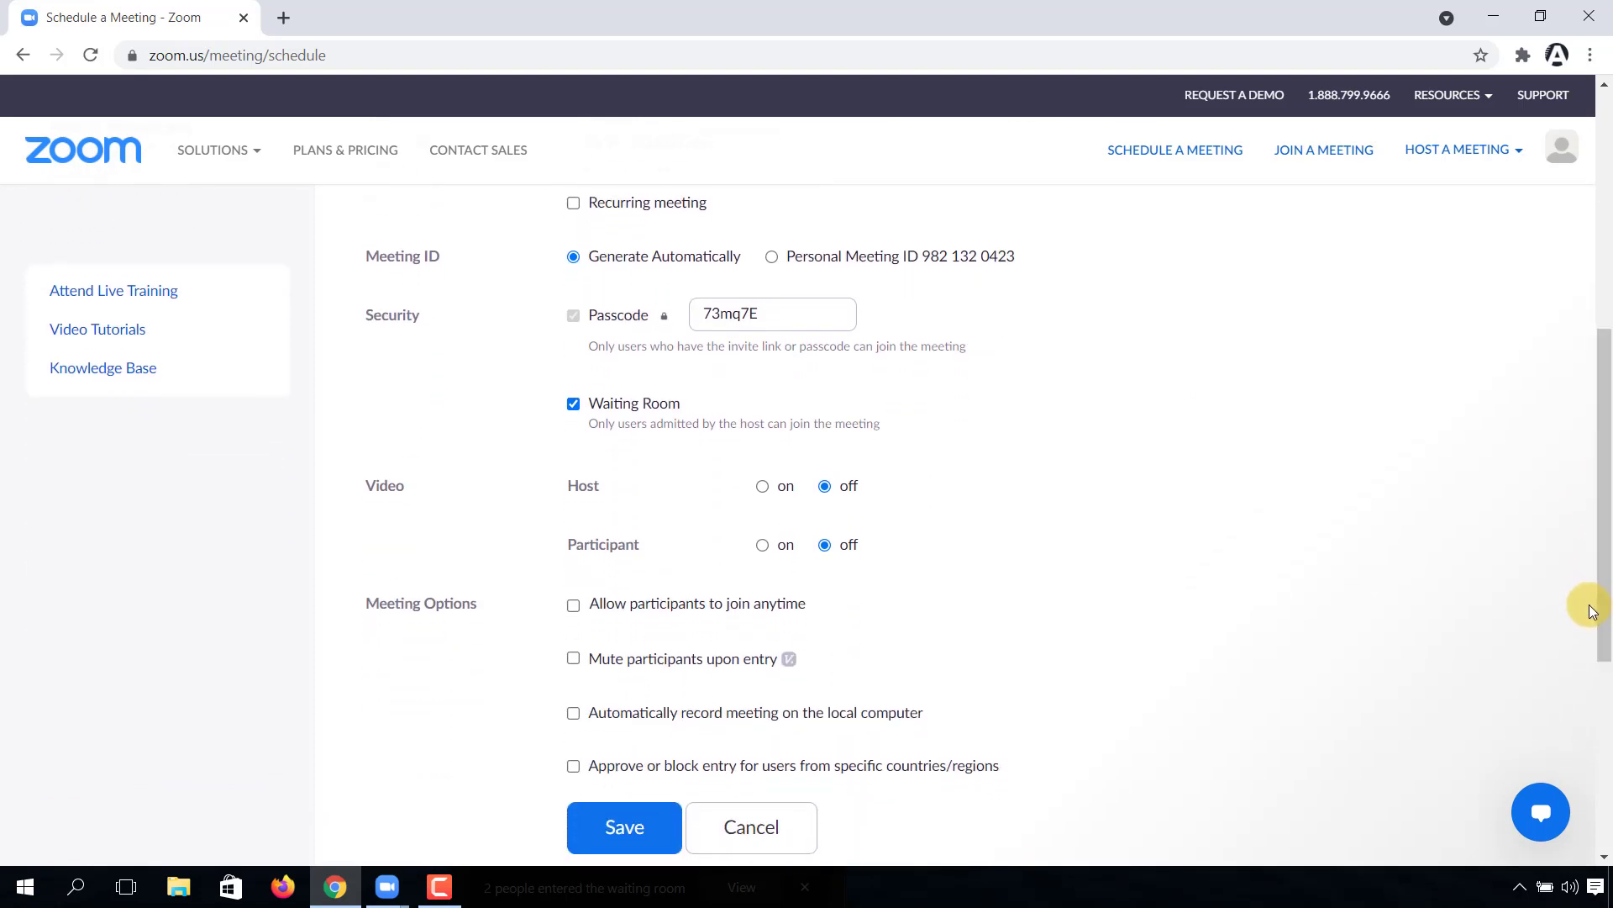
left_click(573, 659)
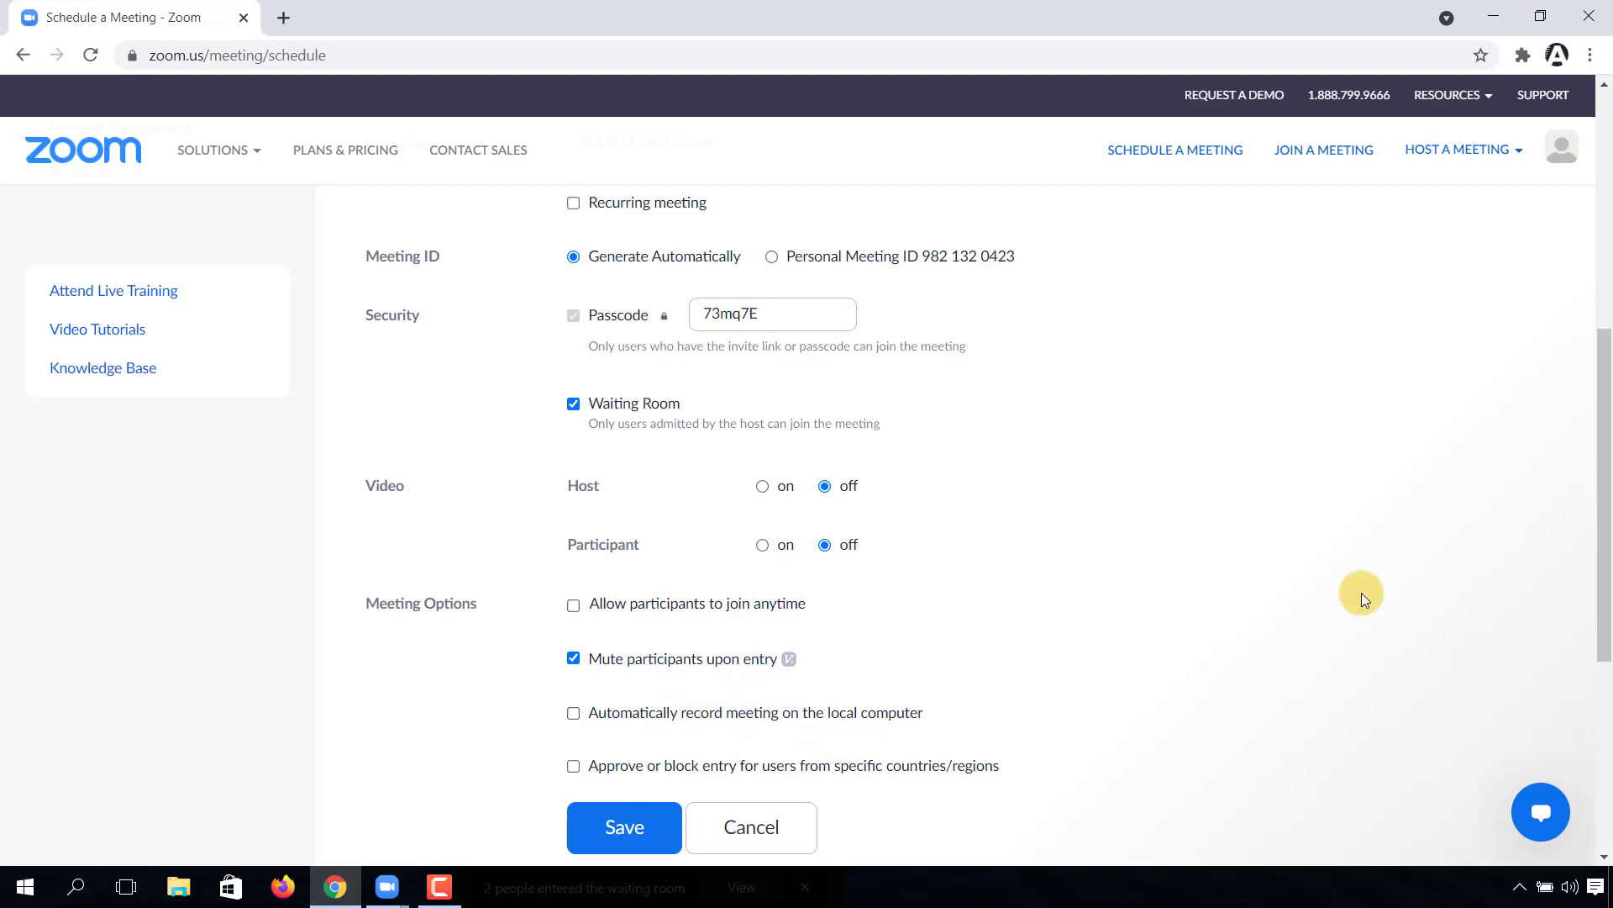
left_click_drag(1601, 563, 1596, 553)
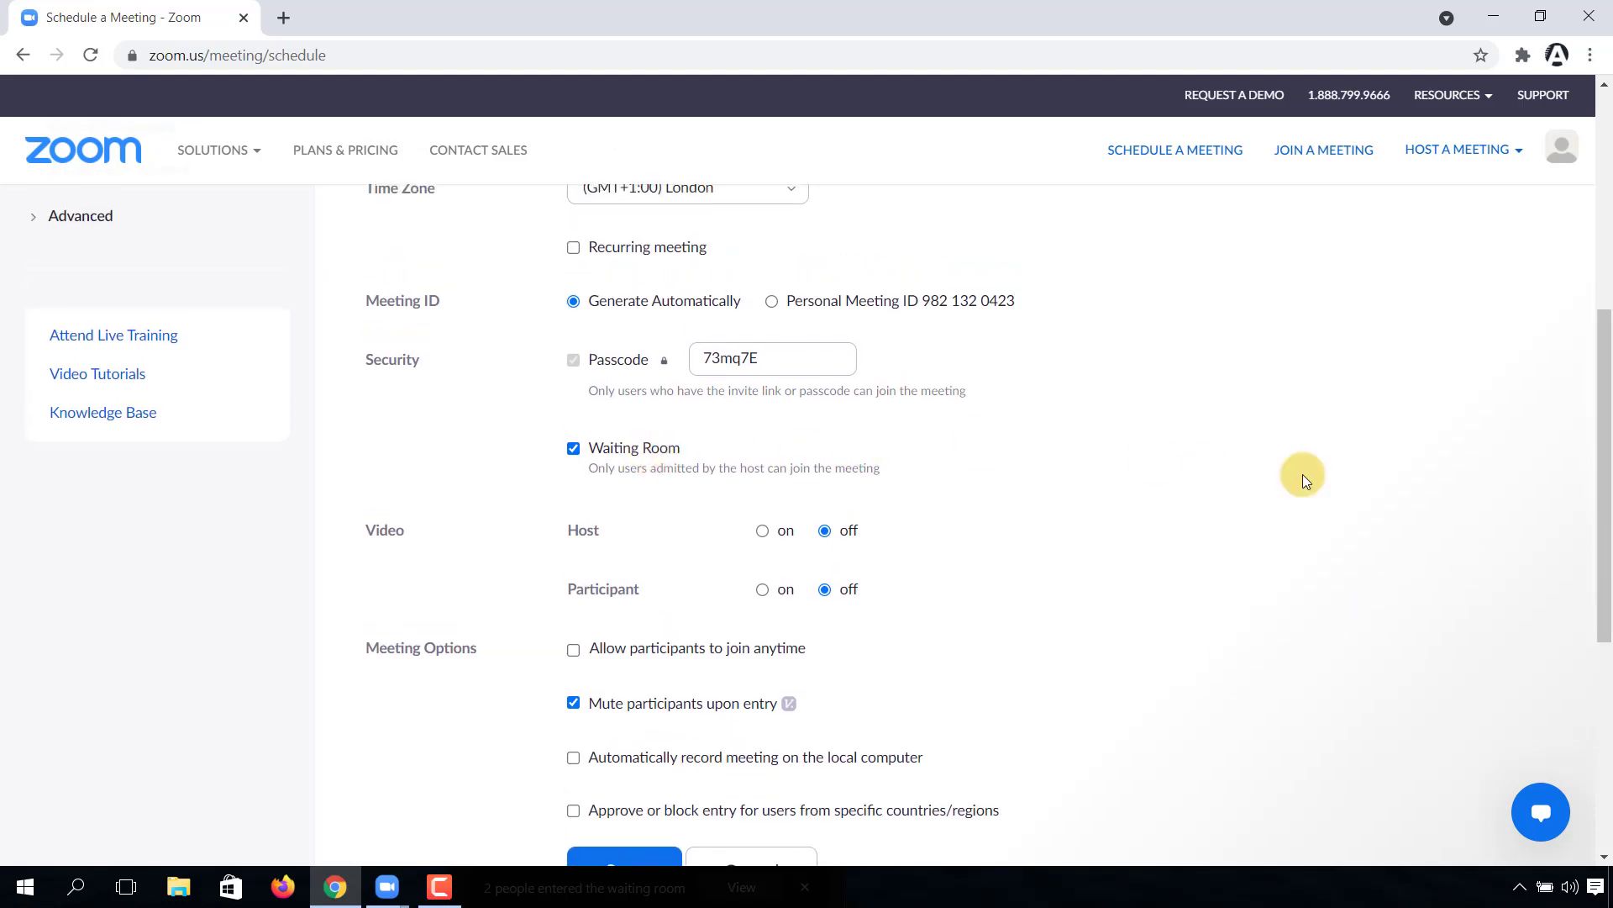
left_click_drag(1604, 559, 1608, 584)
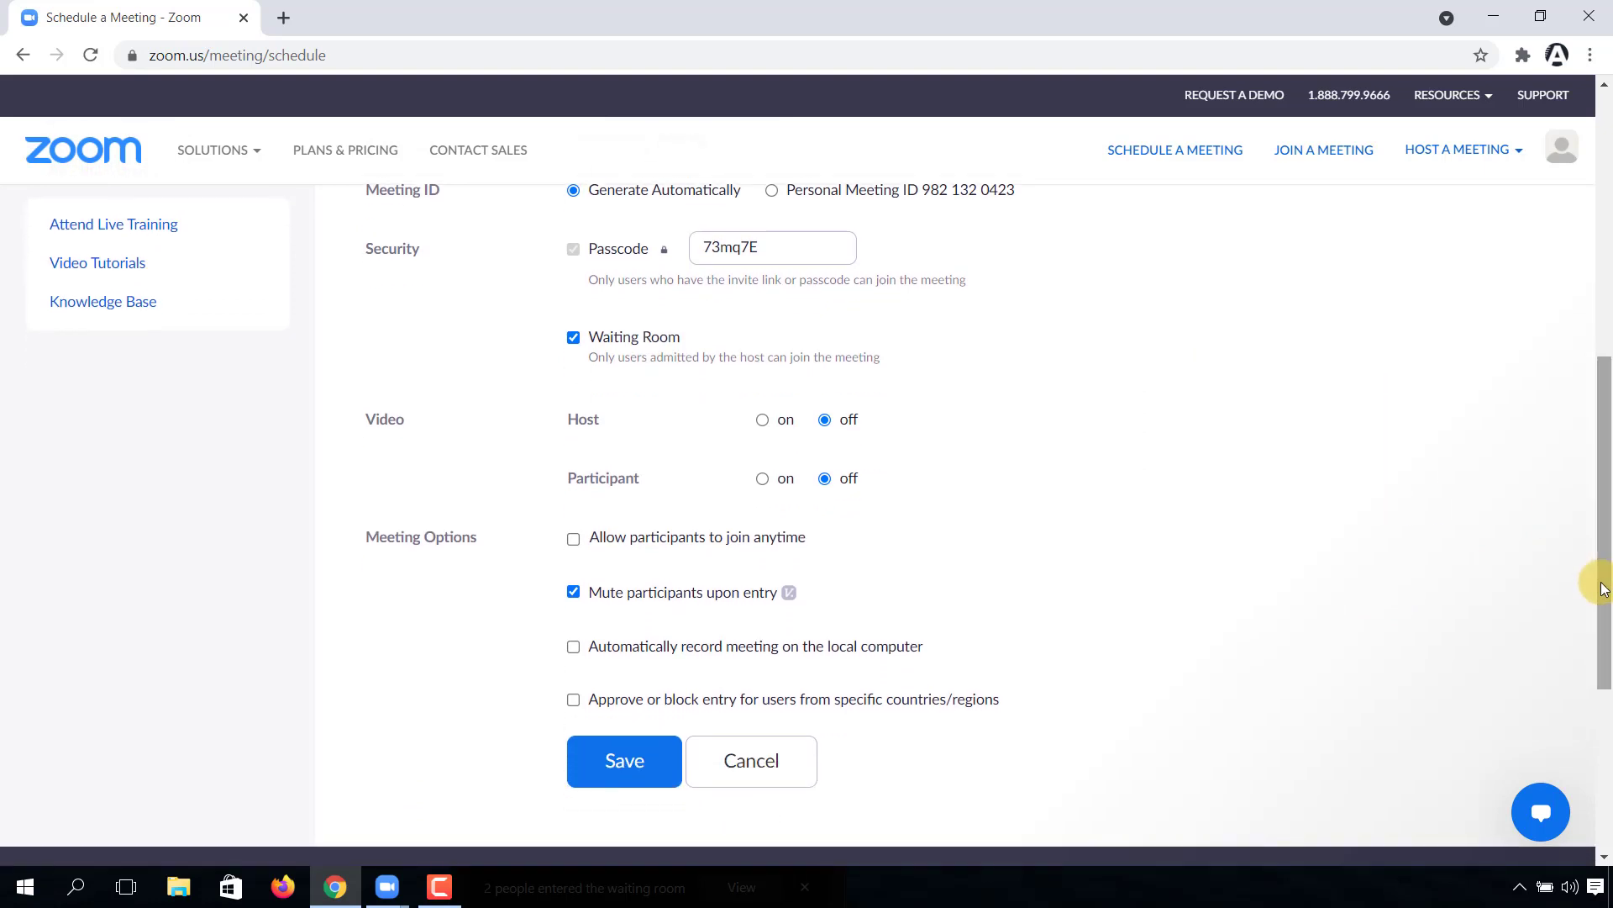
left_click(605, 763)
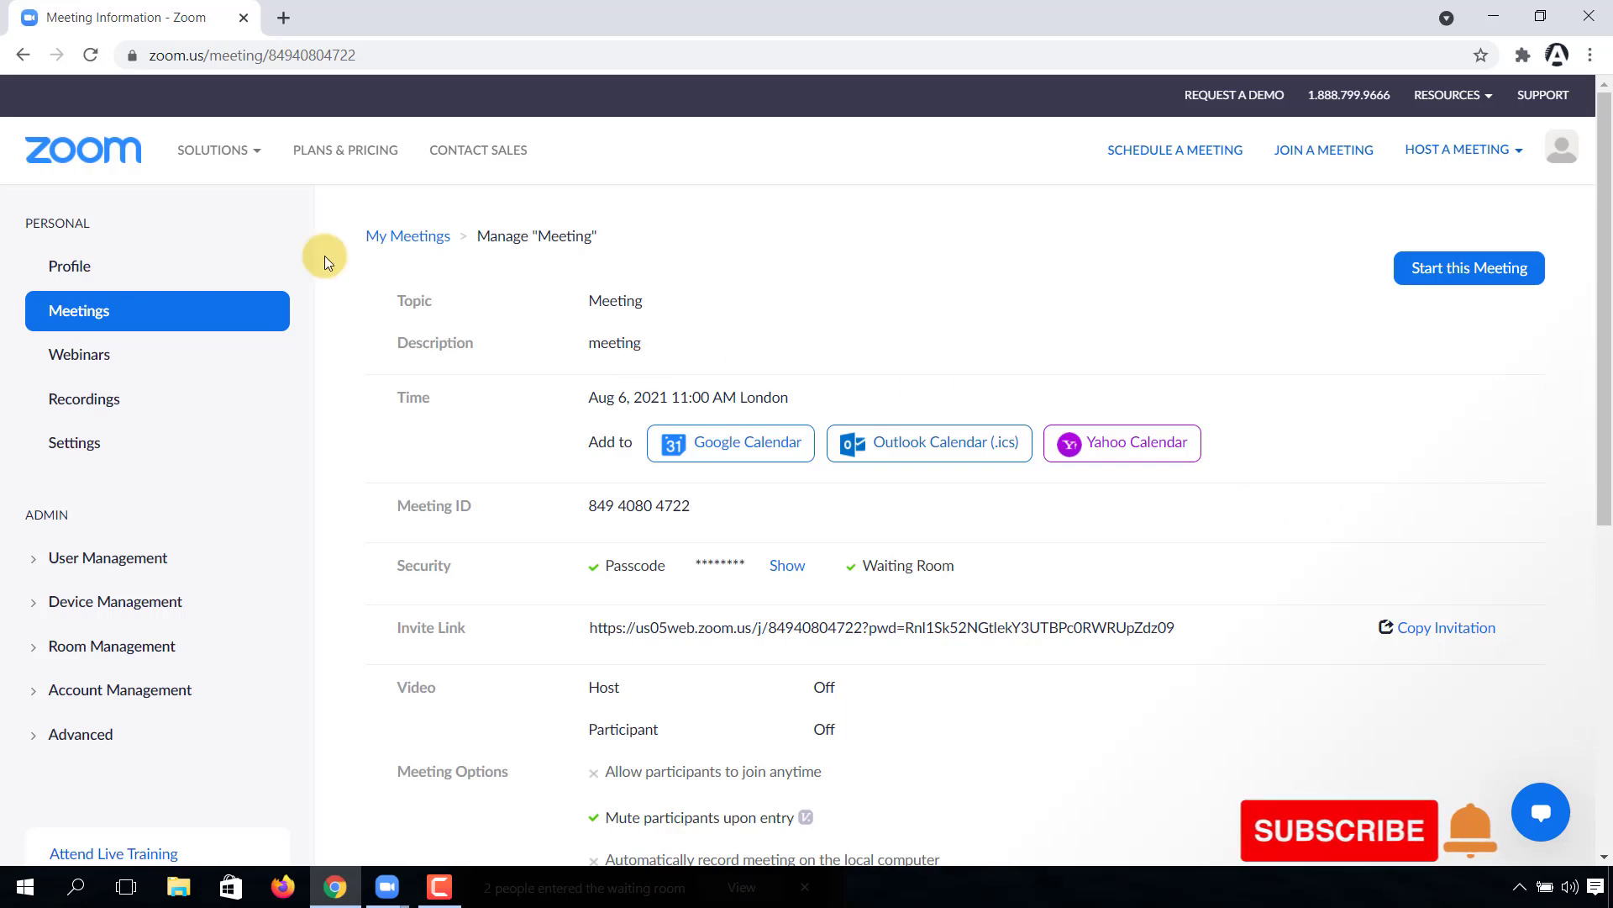
Turn on Waiting Room in the Security section of the profile's meeting settings.
left_click(78, 448)
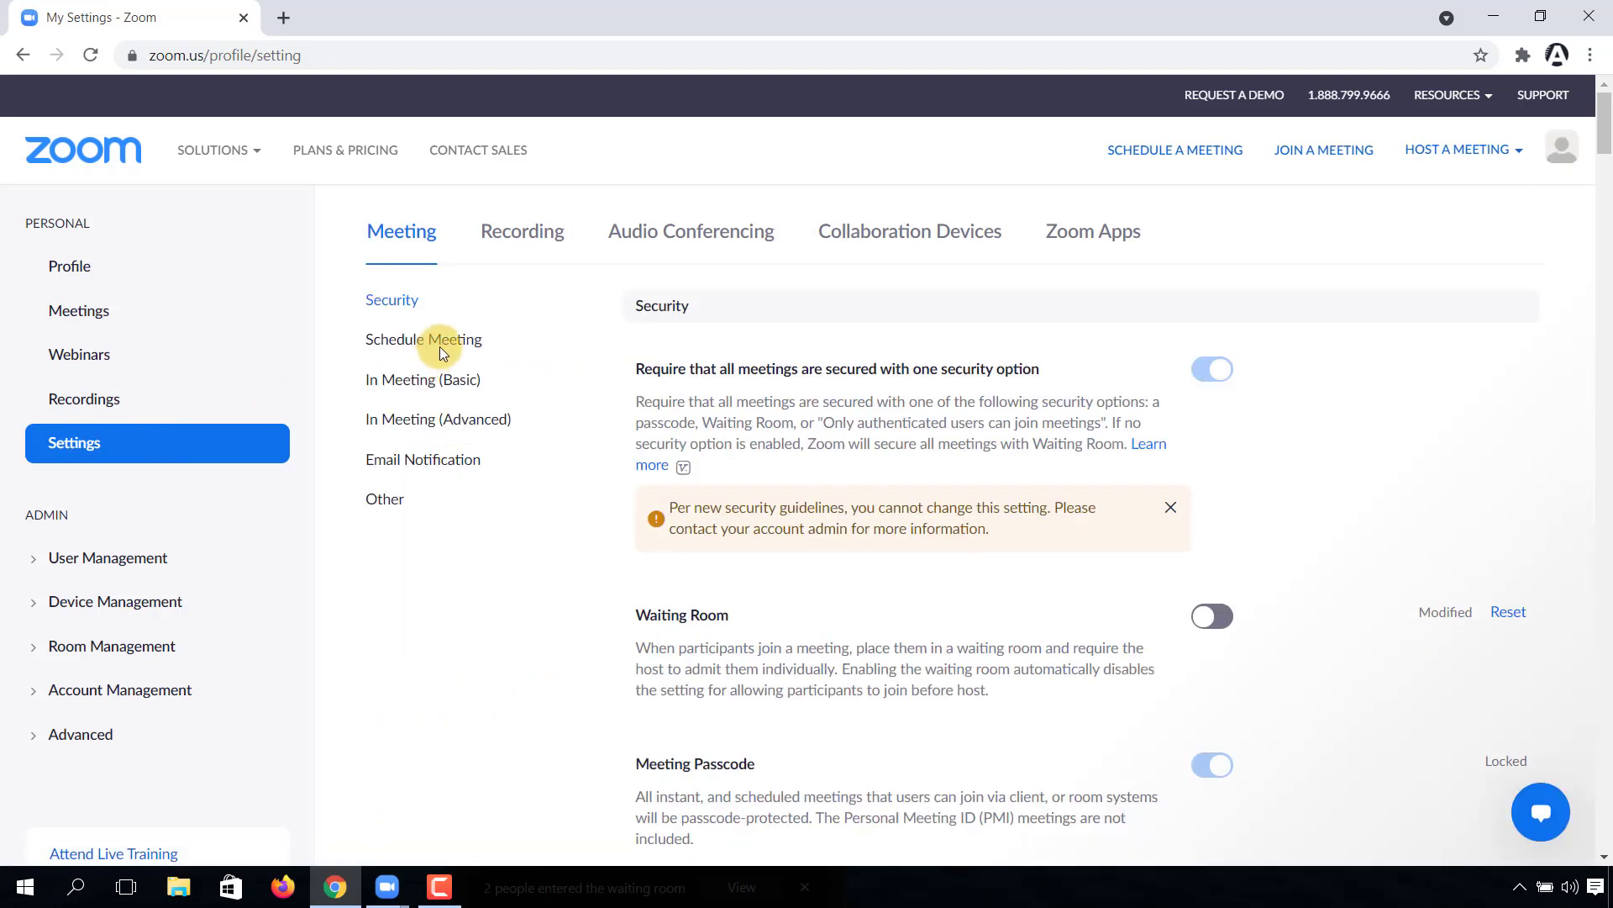
left_click(395, 302)
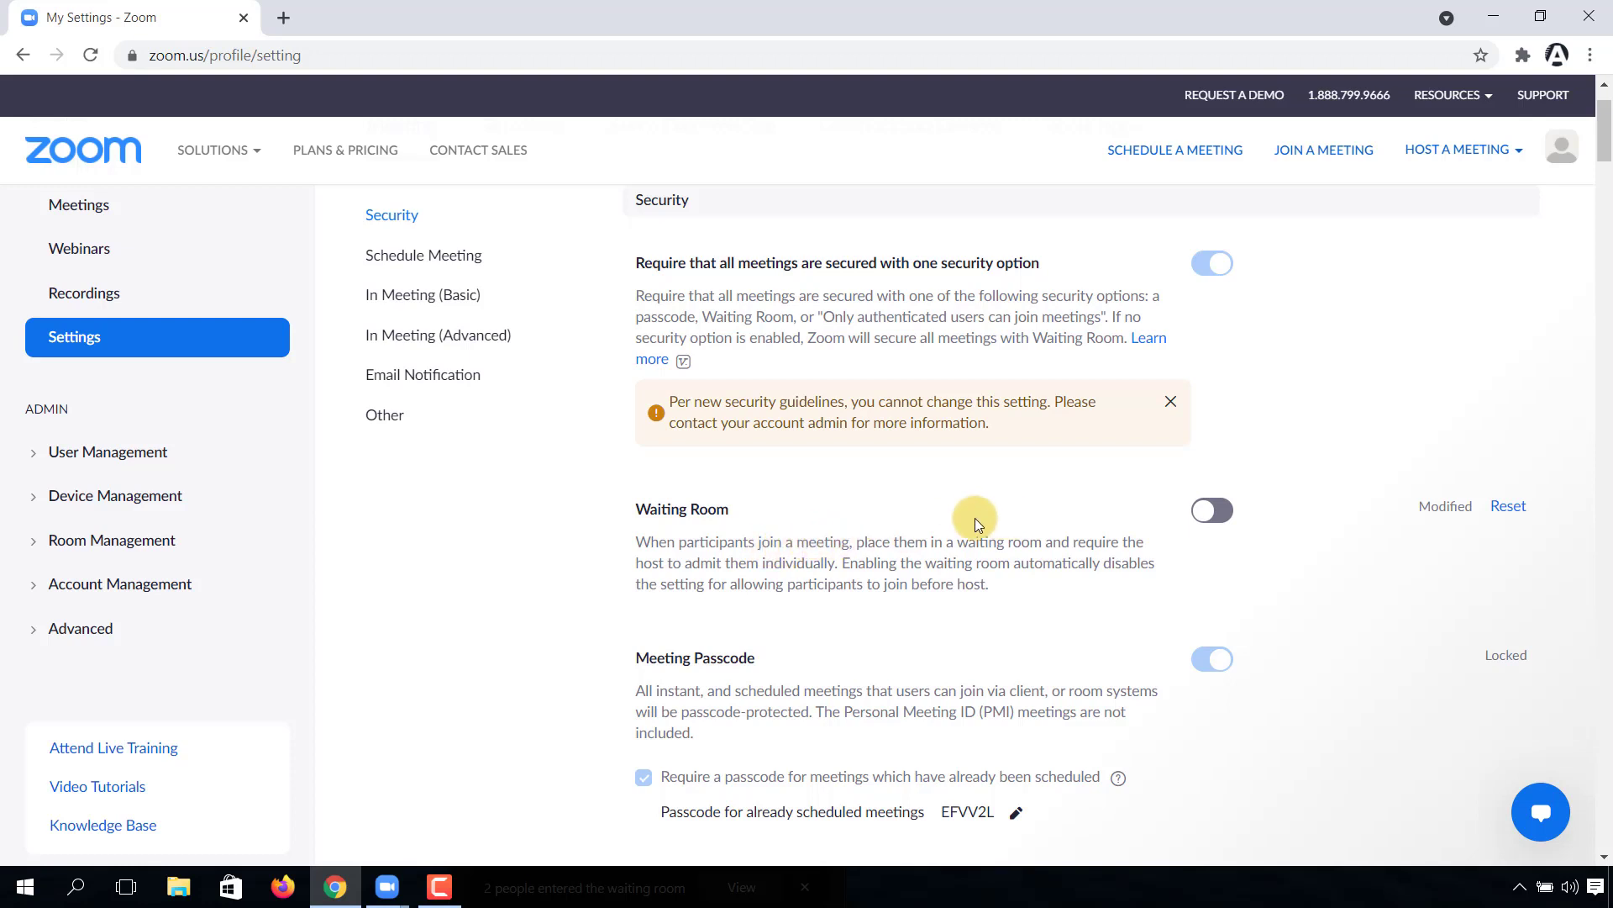
left_click(1221, 514)
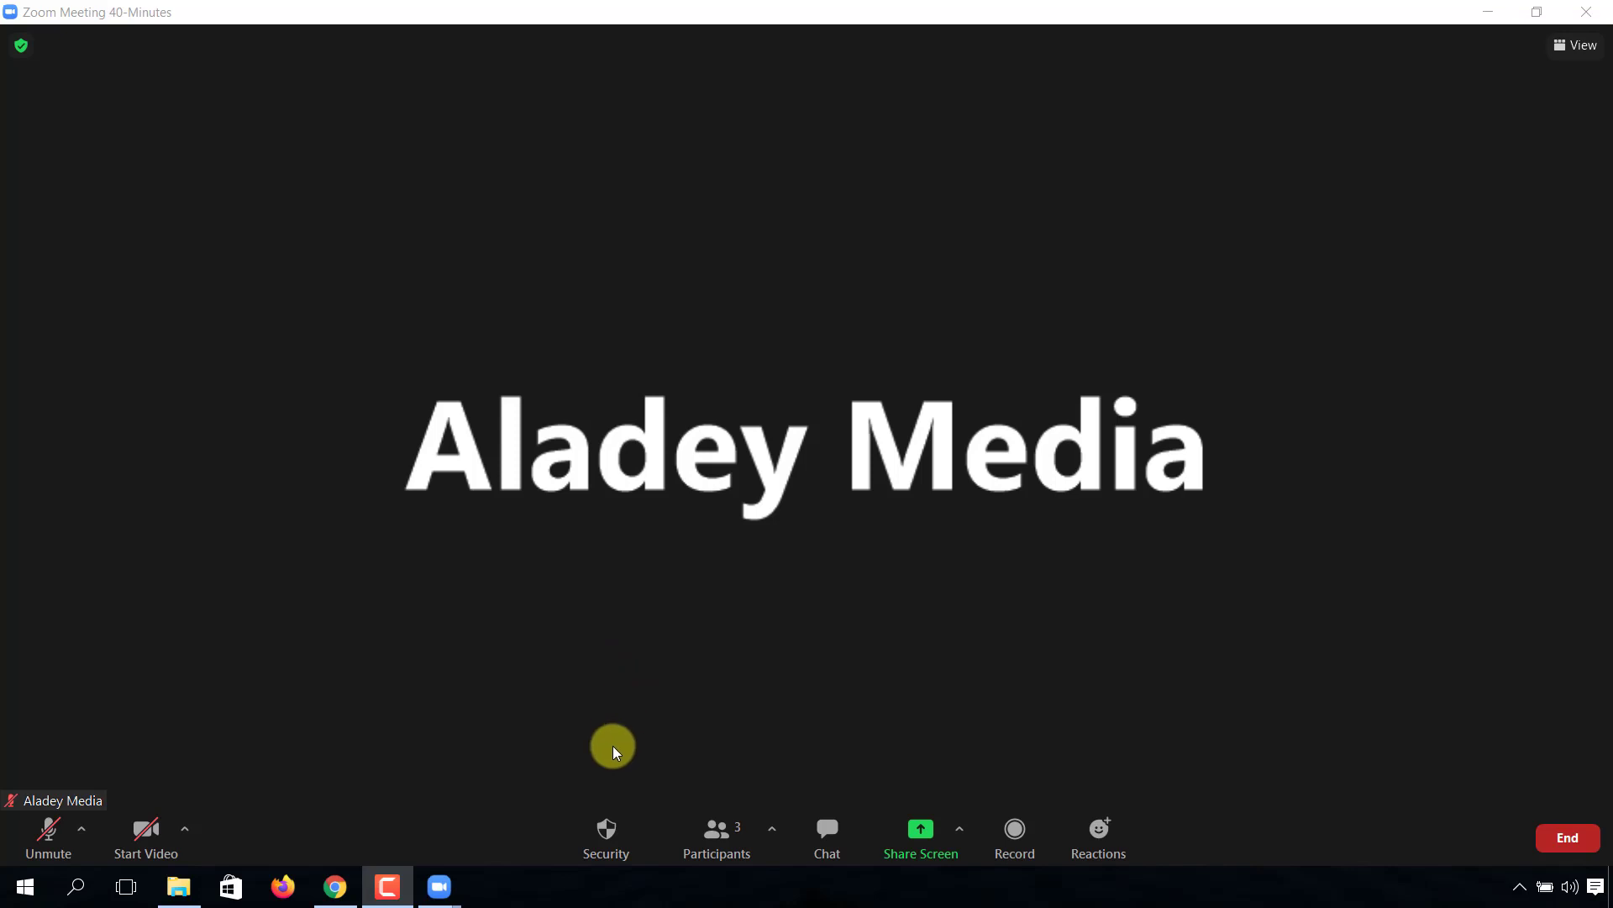
Check the Enable Waiting Room option in the running meeting's security options.
left_click(606, 840)
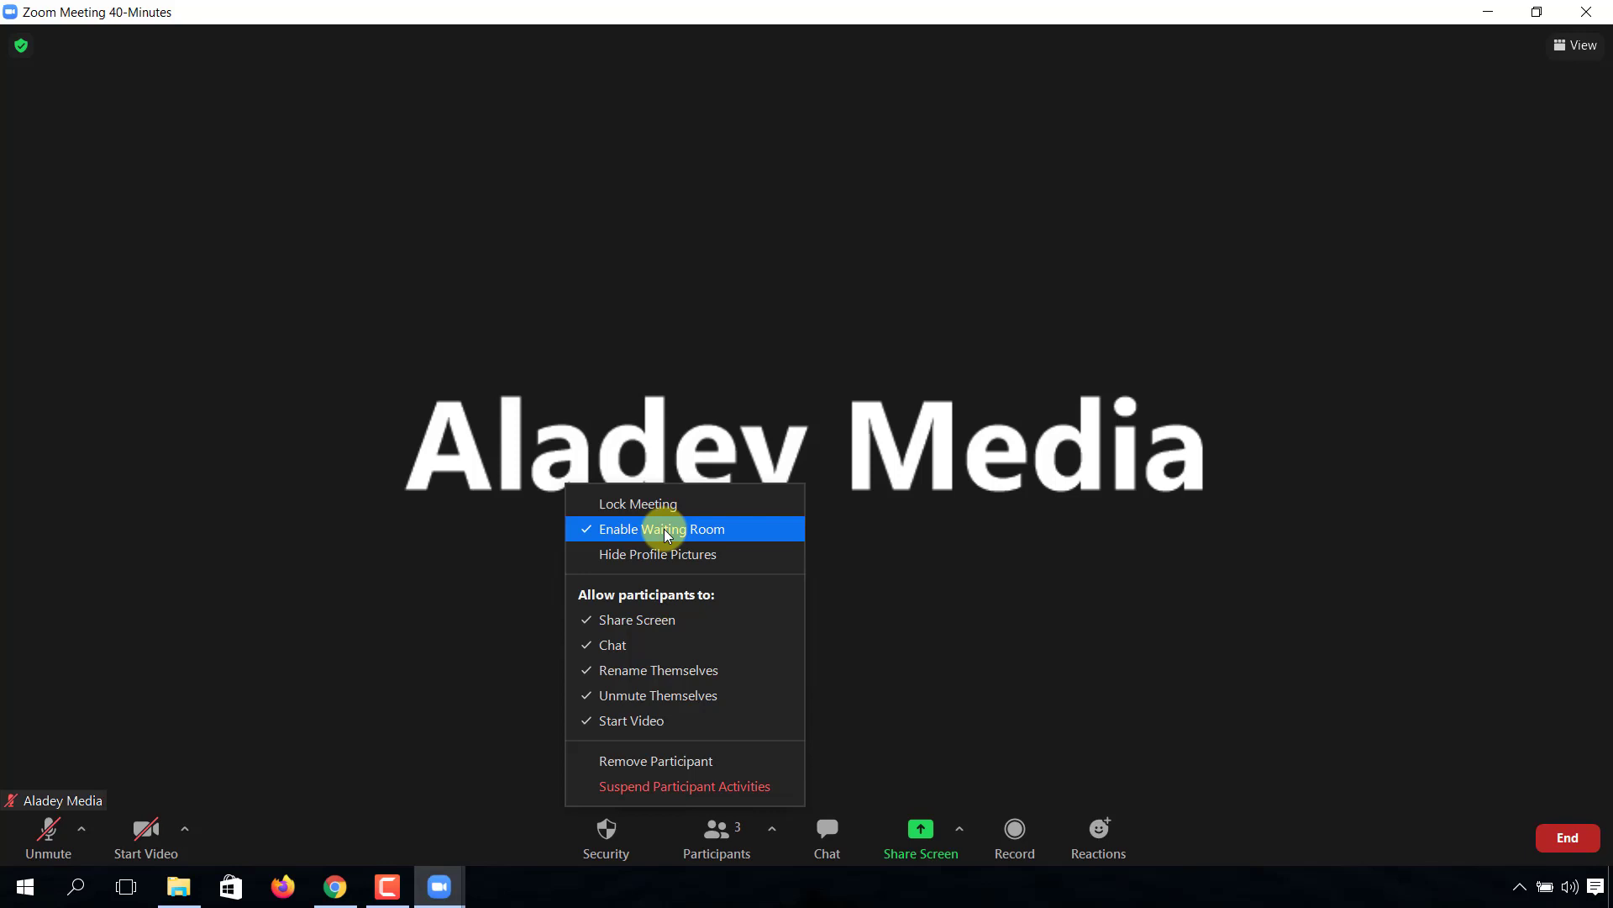
left_click(976, 612)
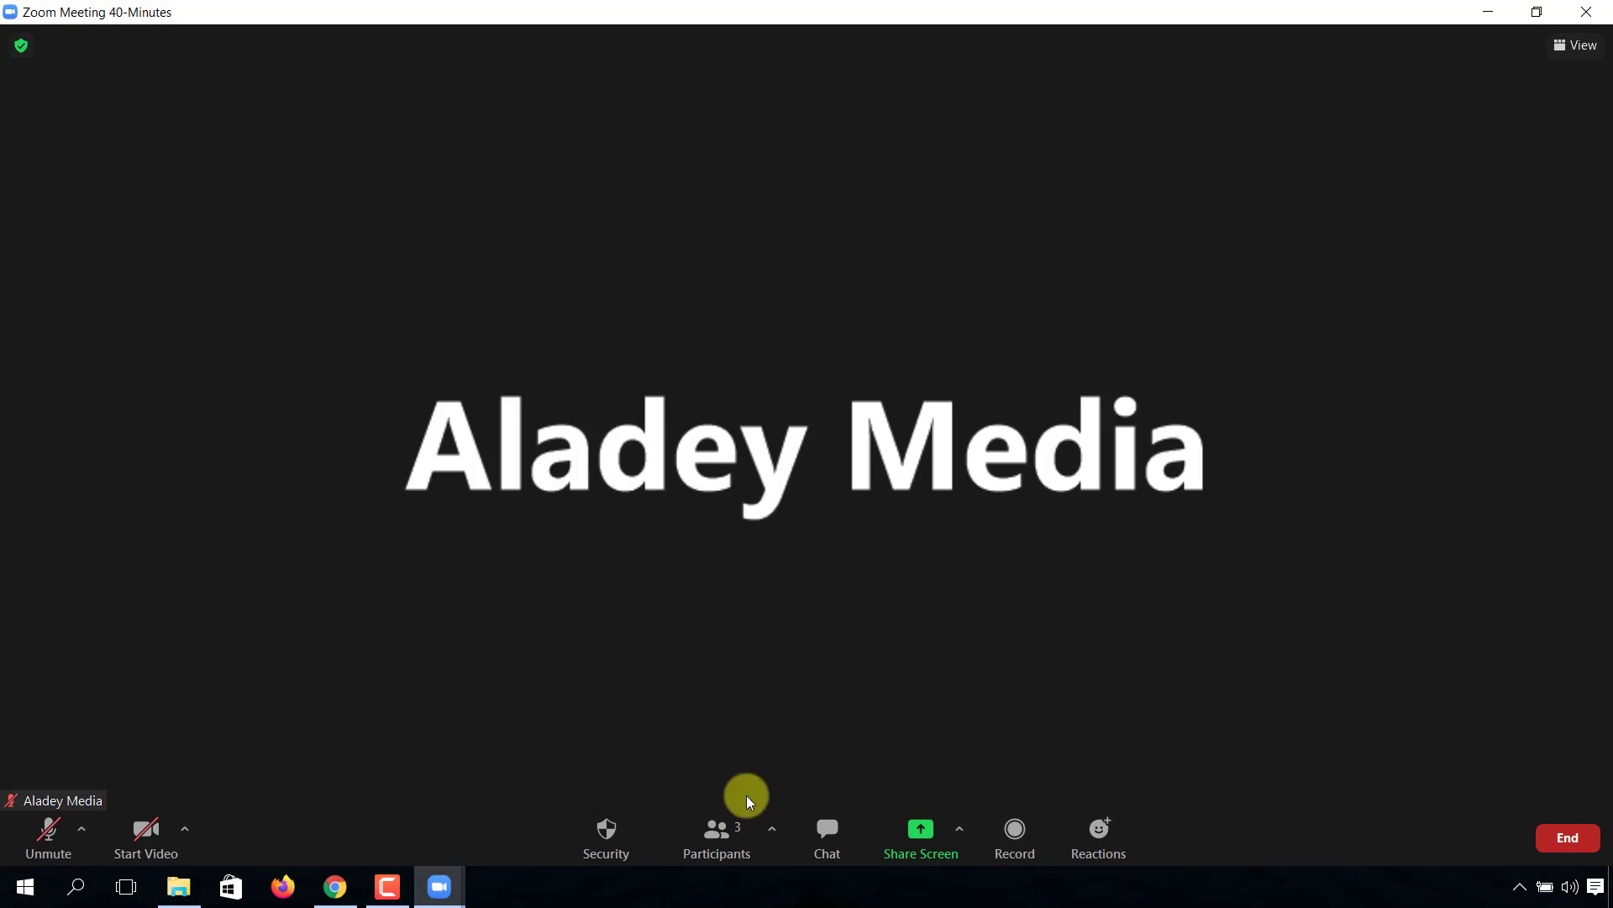
Show the running meeting's participants and admit everyone from the waiting room.
left_click(724, 829)
mouse_move(1351, 155)
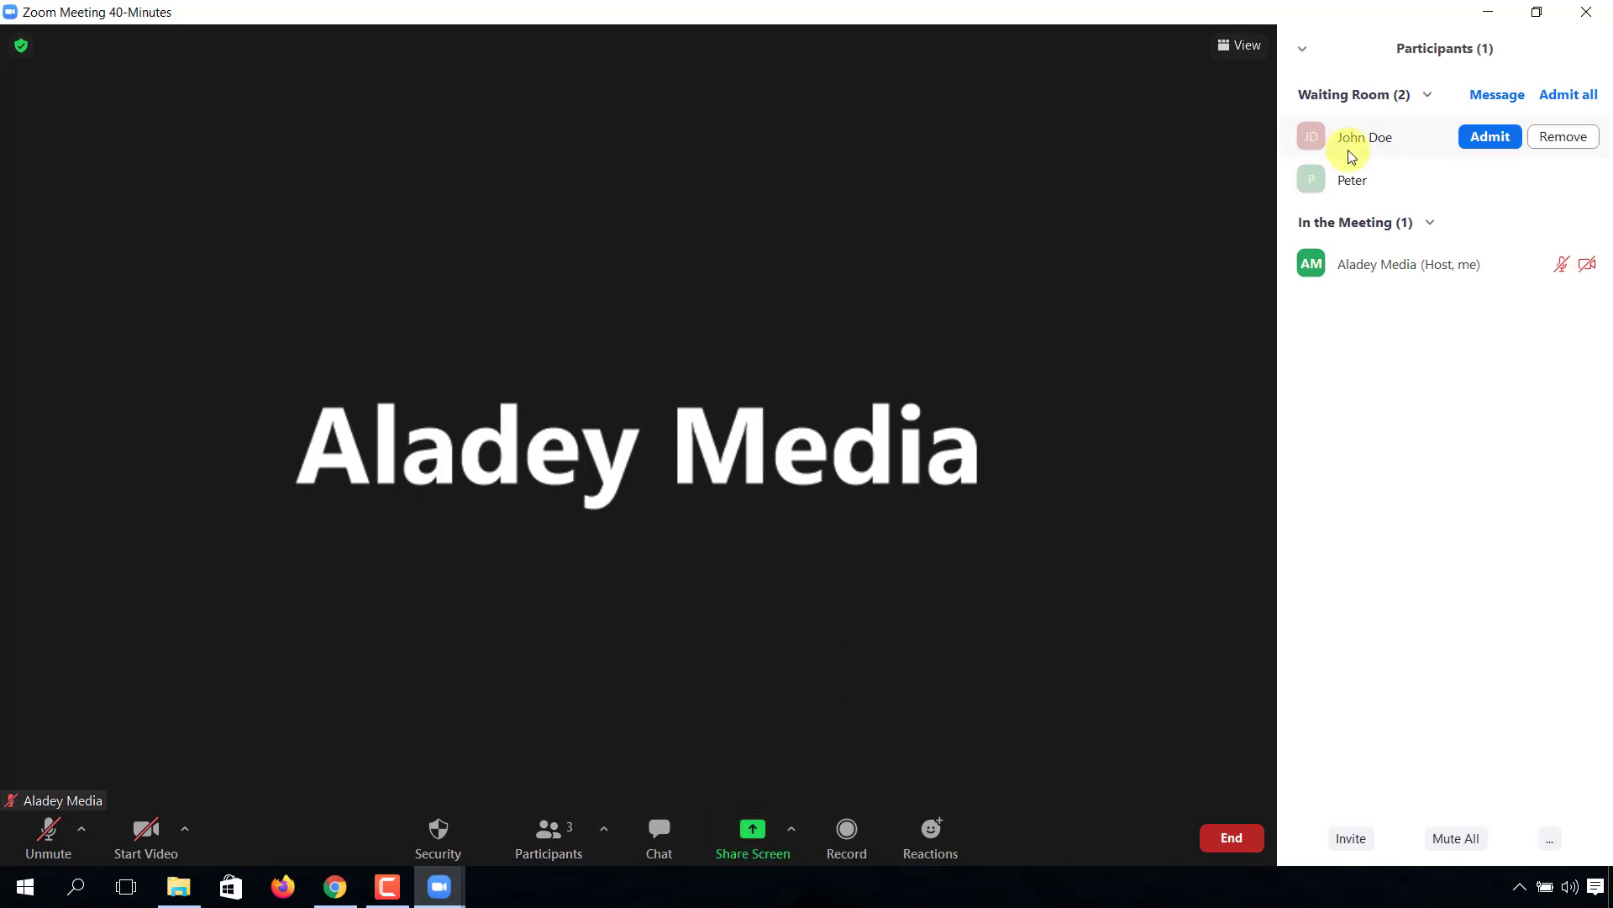
mouse_move(1359, 185)
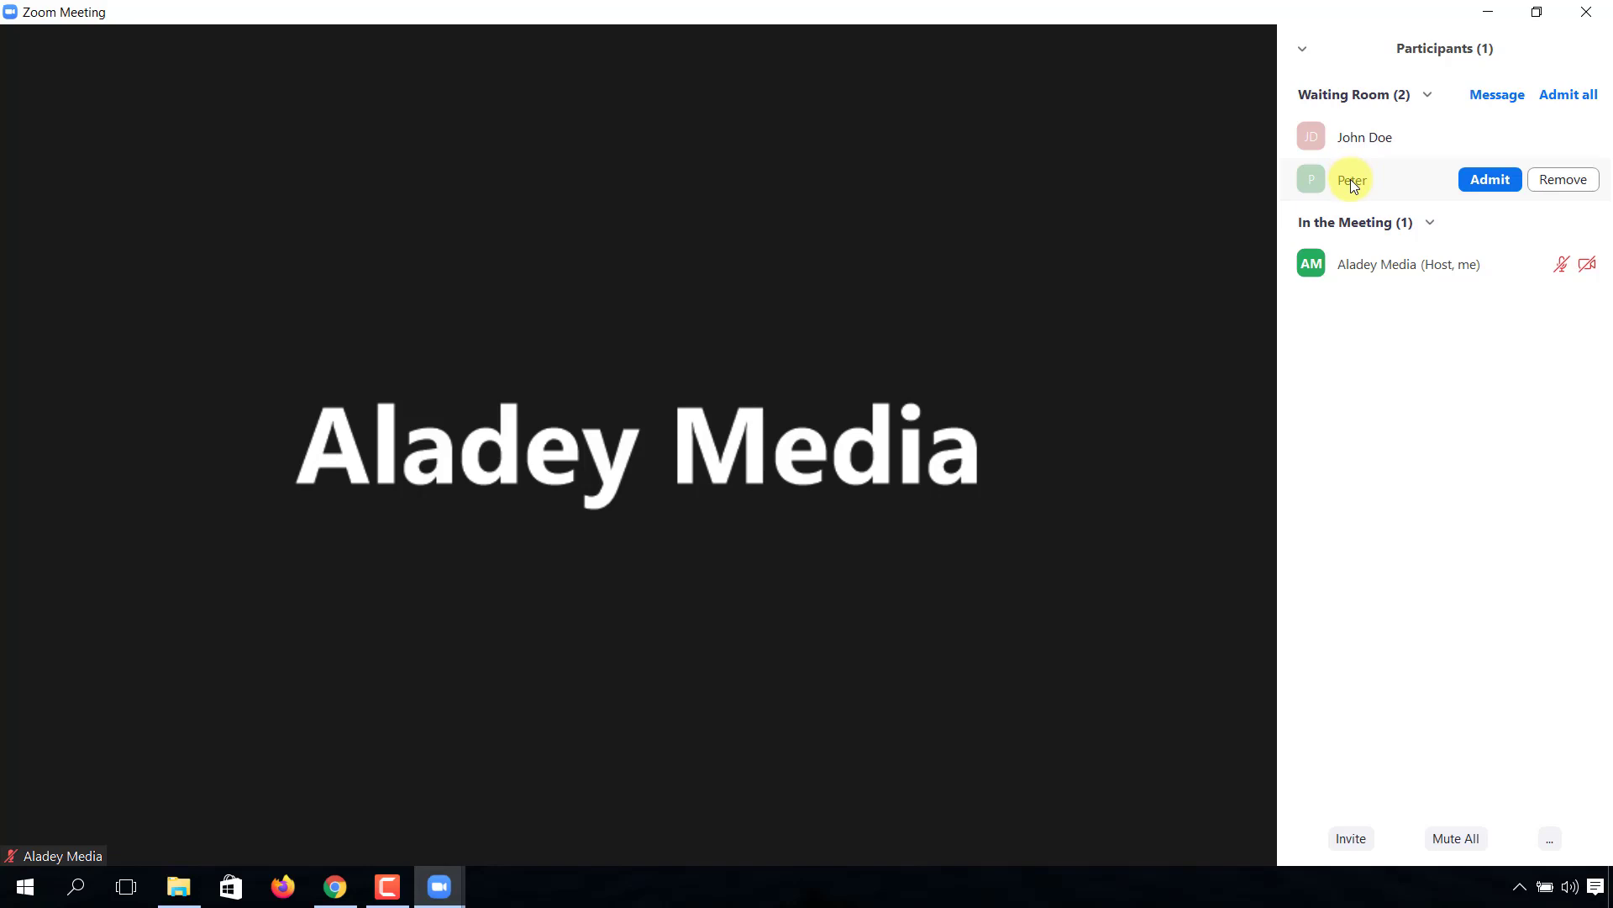
mouse_move(1458, 128)
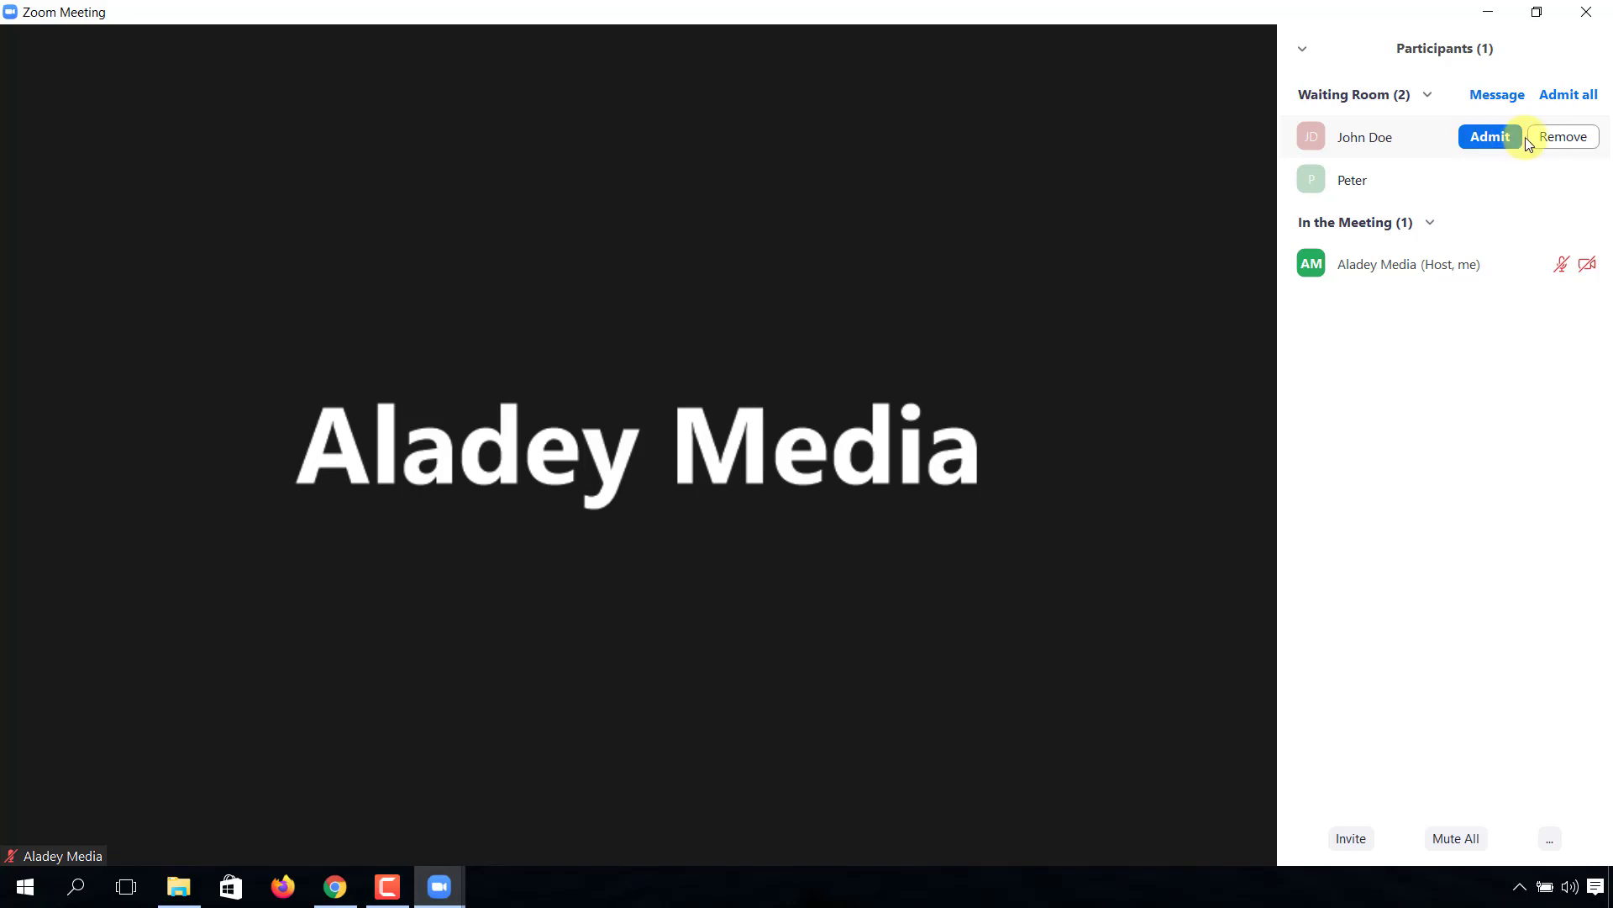
mouse_move(1504, 175)
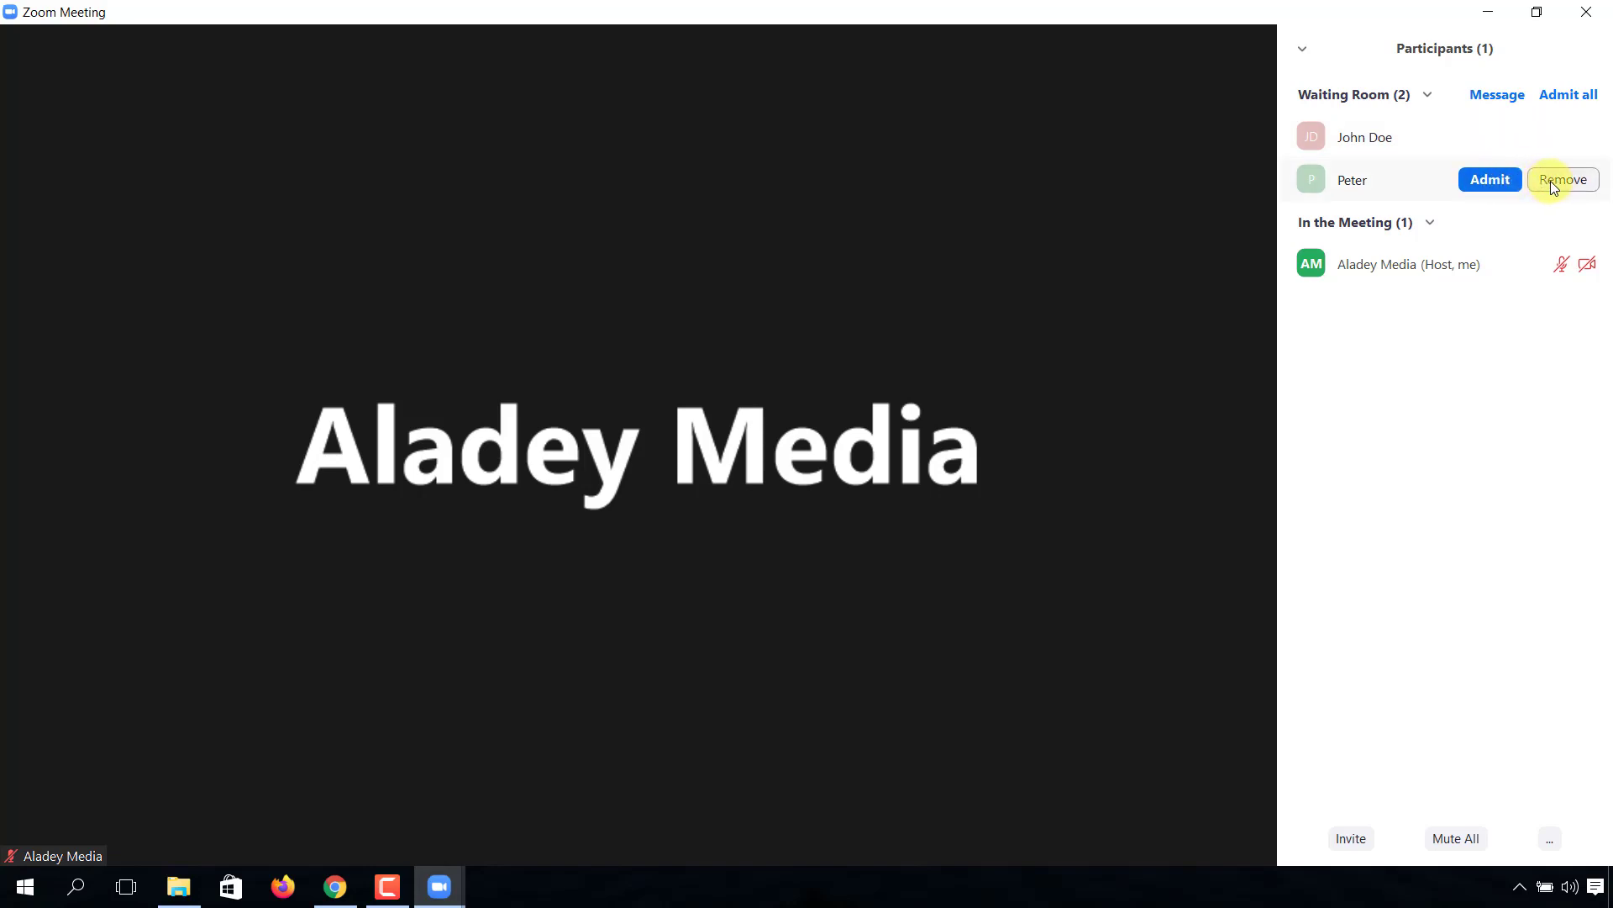
left_click(1557, 102)
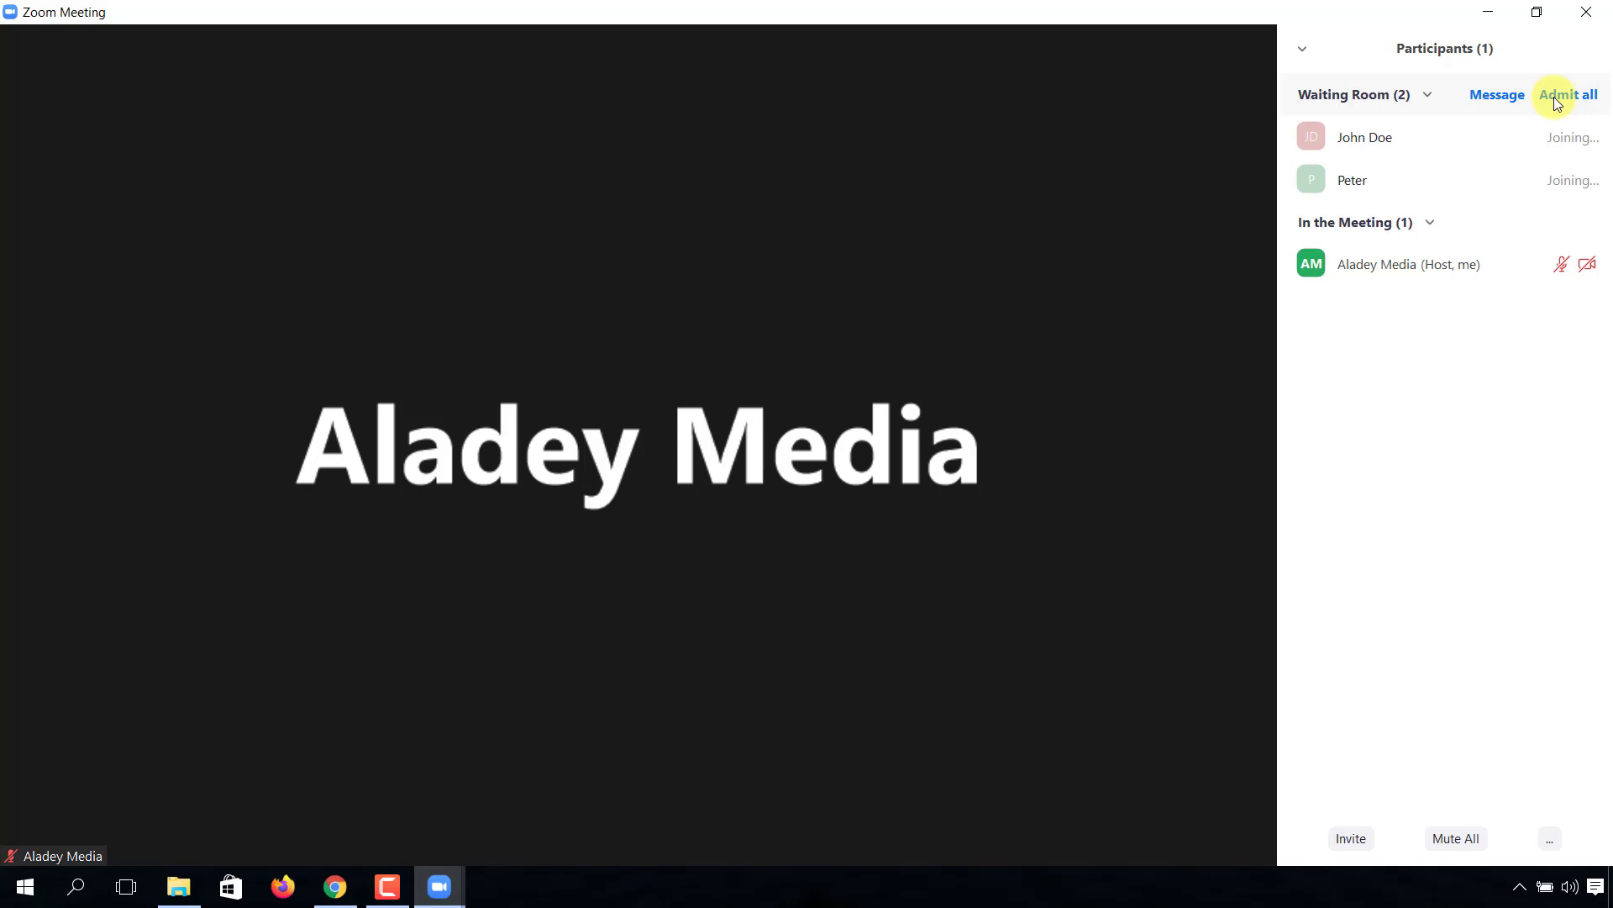